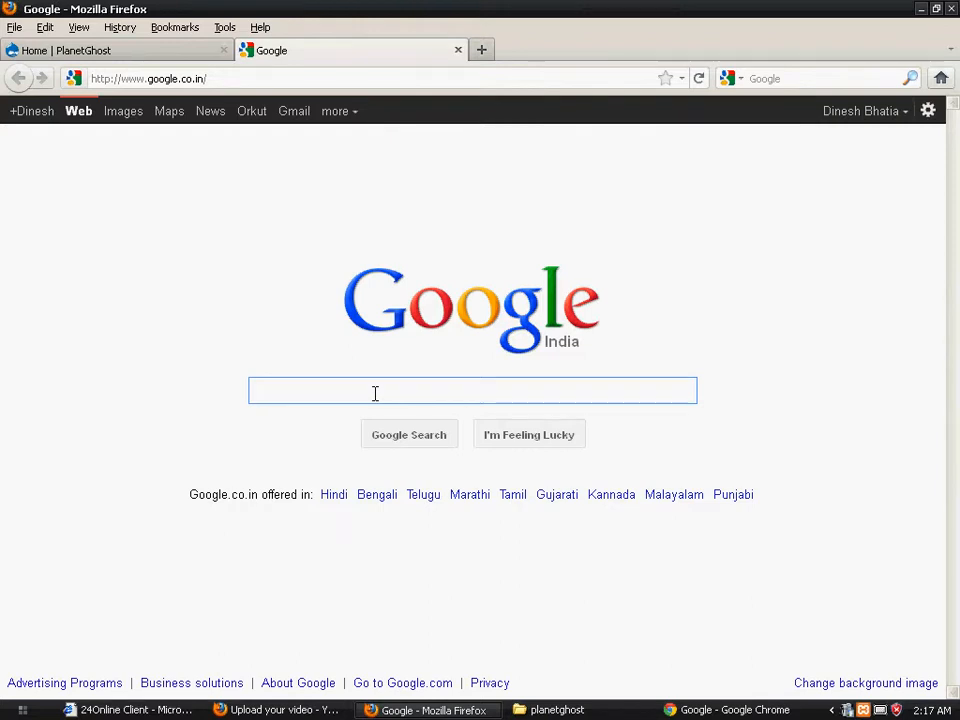
- Search Google for "drupal 6 themes"
{"action": "type", "text": "drupal "}
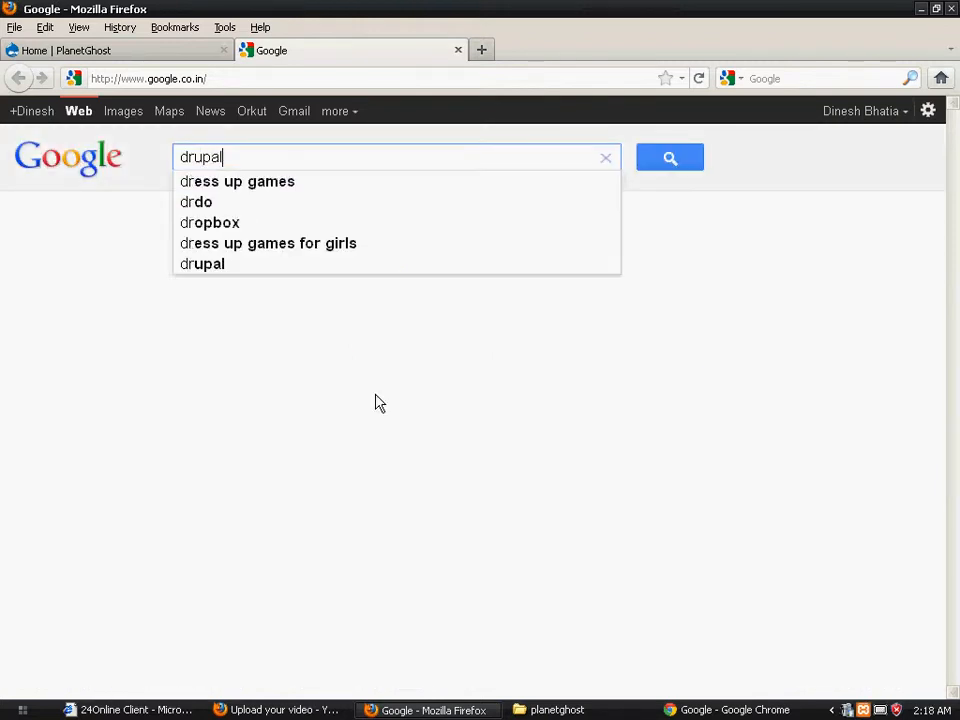
{"action": "type", "text": "6"}
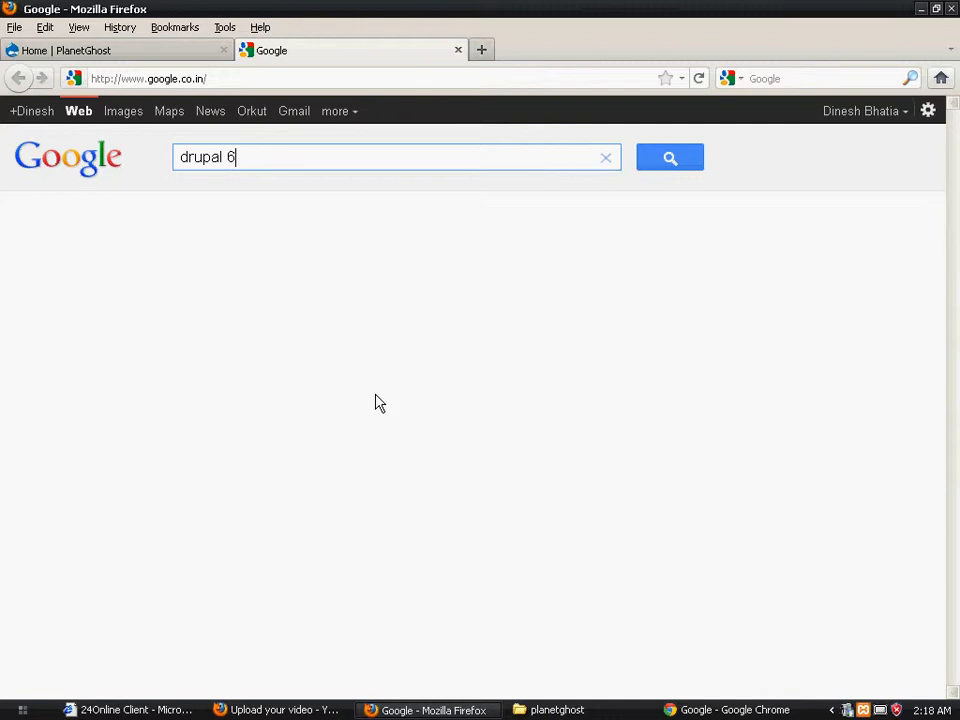
{"action": "type", "text": " theme"}
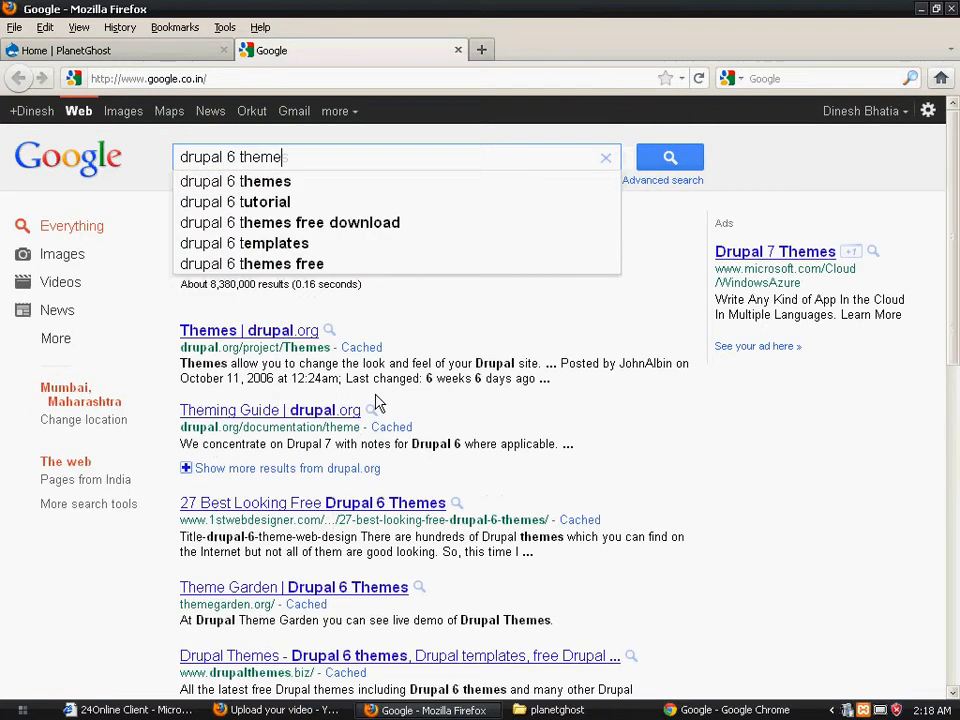
{"action": "type", "text": "se"}
{"action": "key", "text": "BackSpace"}
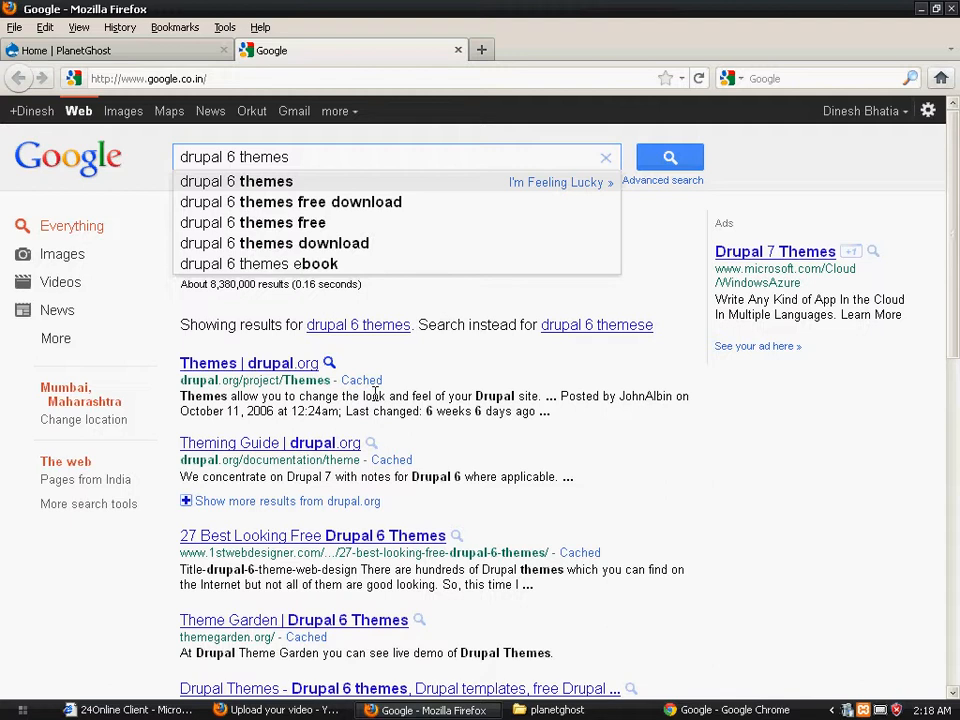
{"action": "key", "text": "Return"}
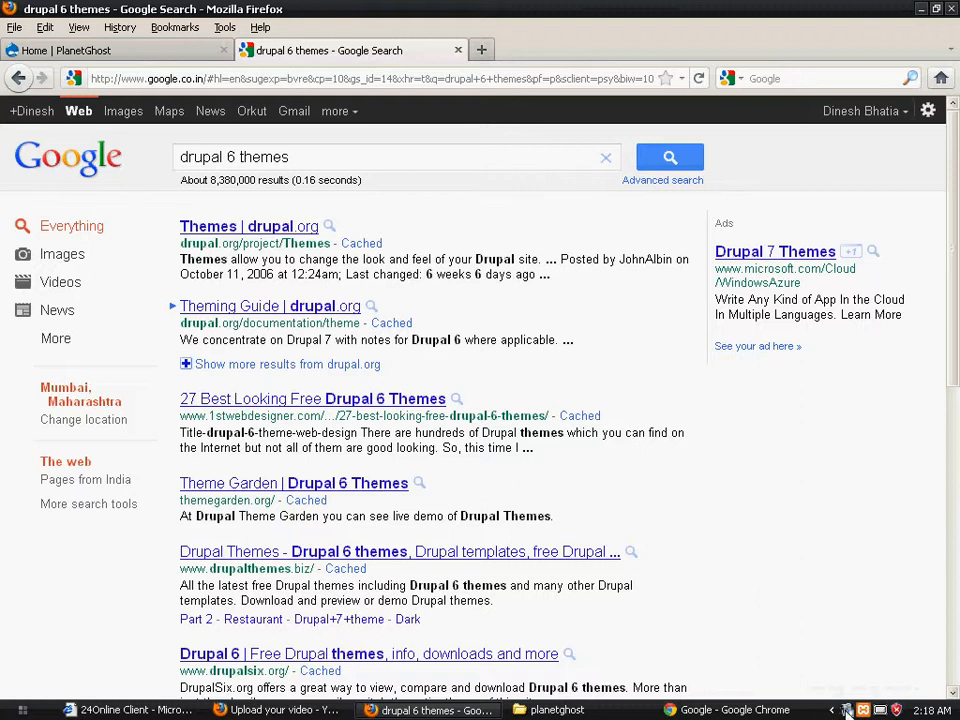
{"action": "left_click", "coordinate": [878, 711]}
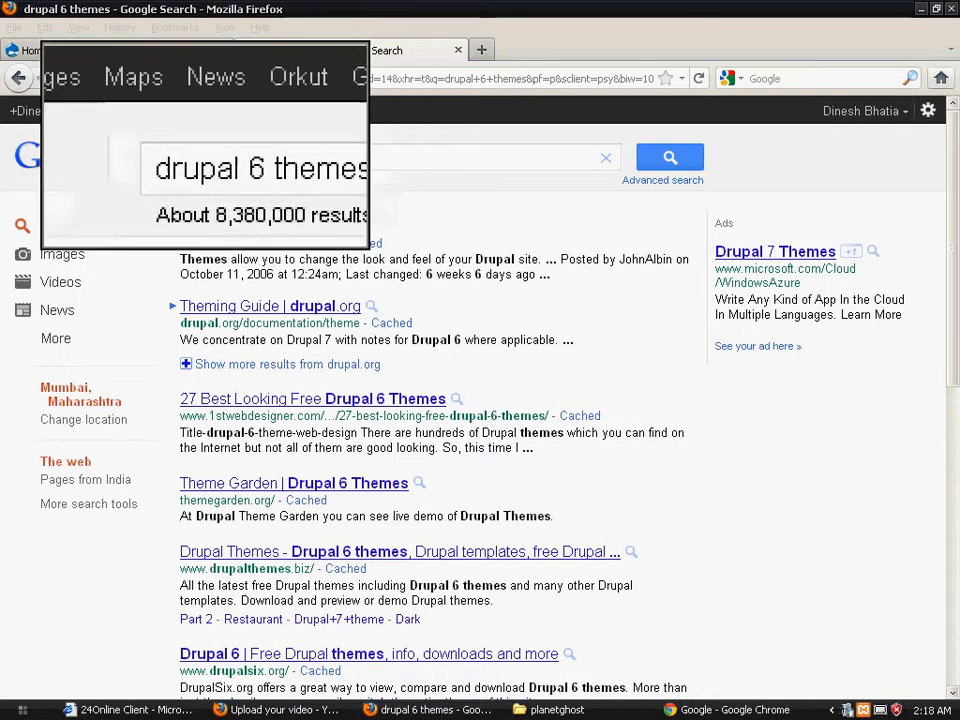
{"action": "left_click", "coordinate": [233, 165]}
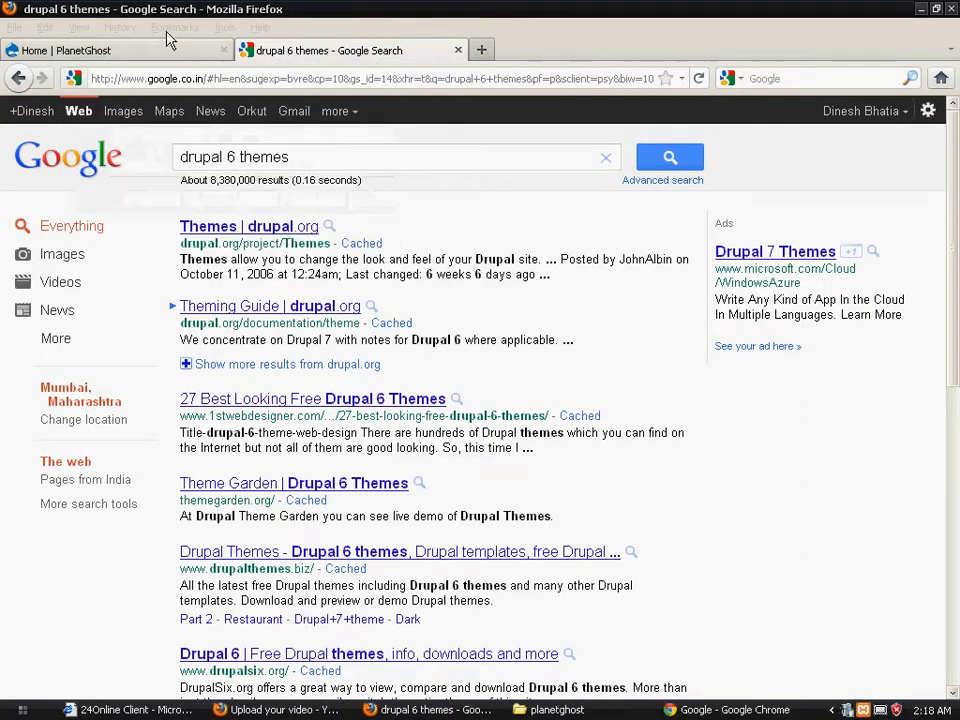
- Open the drupal.org Themes search result in a new browser tab and switch to it
{"action": "middle_click", "coordinate": [252, 227]}
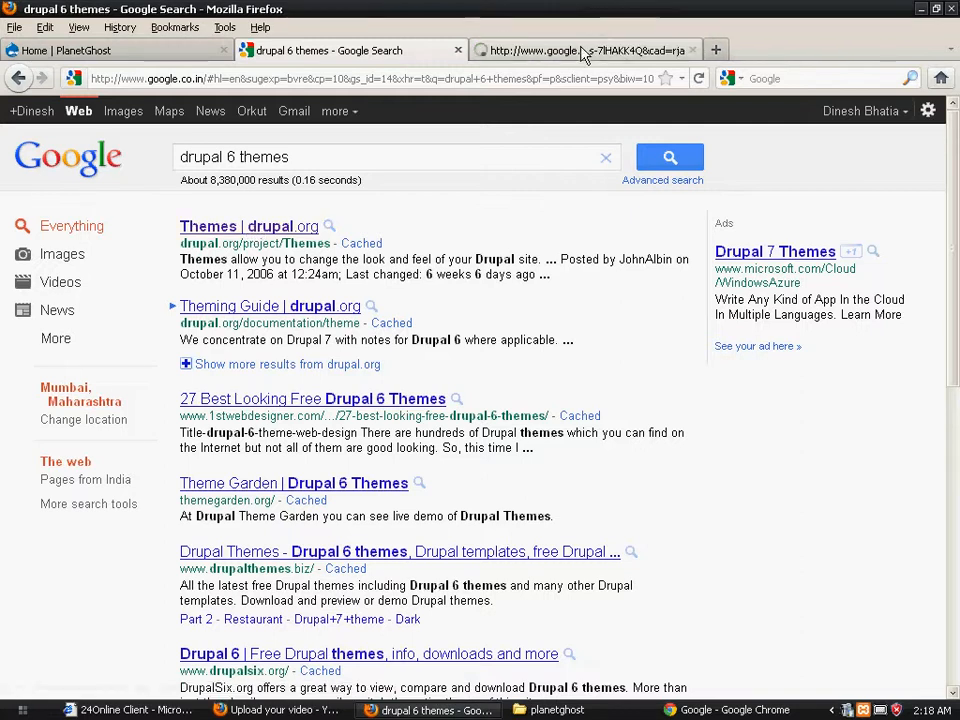
{"action": "left_click", "coordinate": [577, 52]}
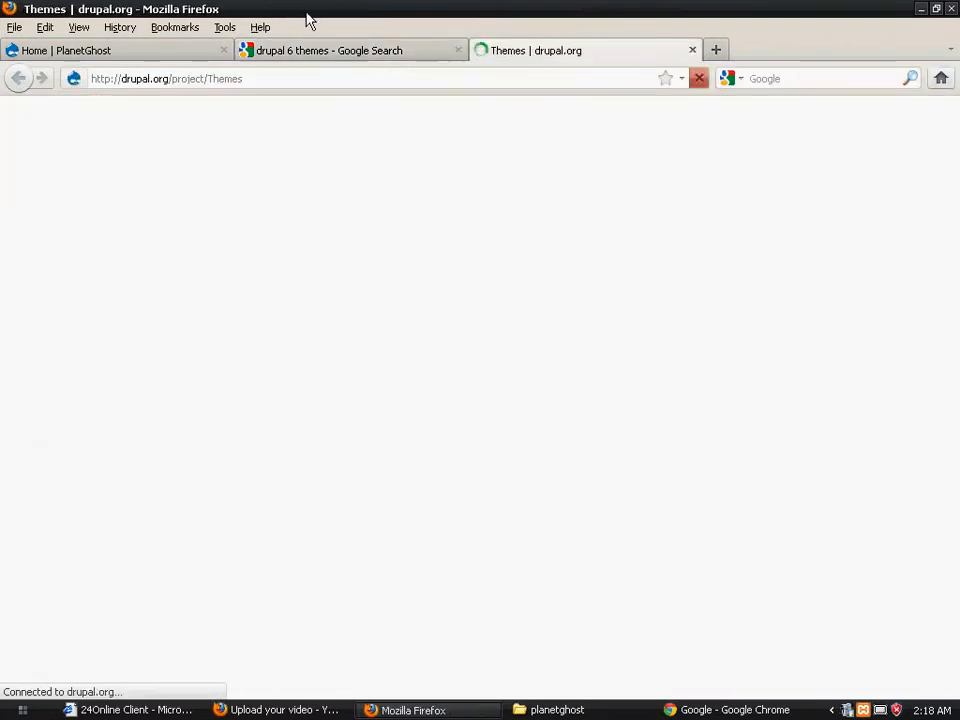
{"action": "left_click", "coordinate": [318, 52]}
{"action": "left_click", "coordinate": [578, 52]}
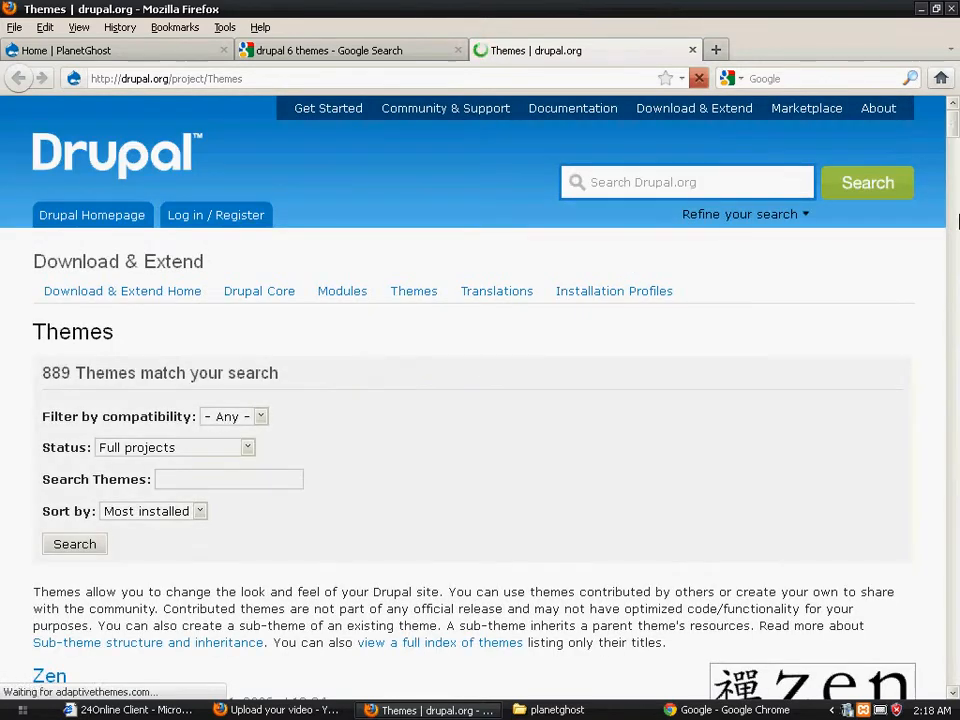
- Open the Acquia Marina theme's project page and save its recommended 6.x-3.1 release as a tar.gz file
{"action": "left_click_drag", "start_coordinate": [953, 130], "coordinate": [955, 188]}
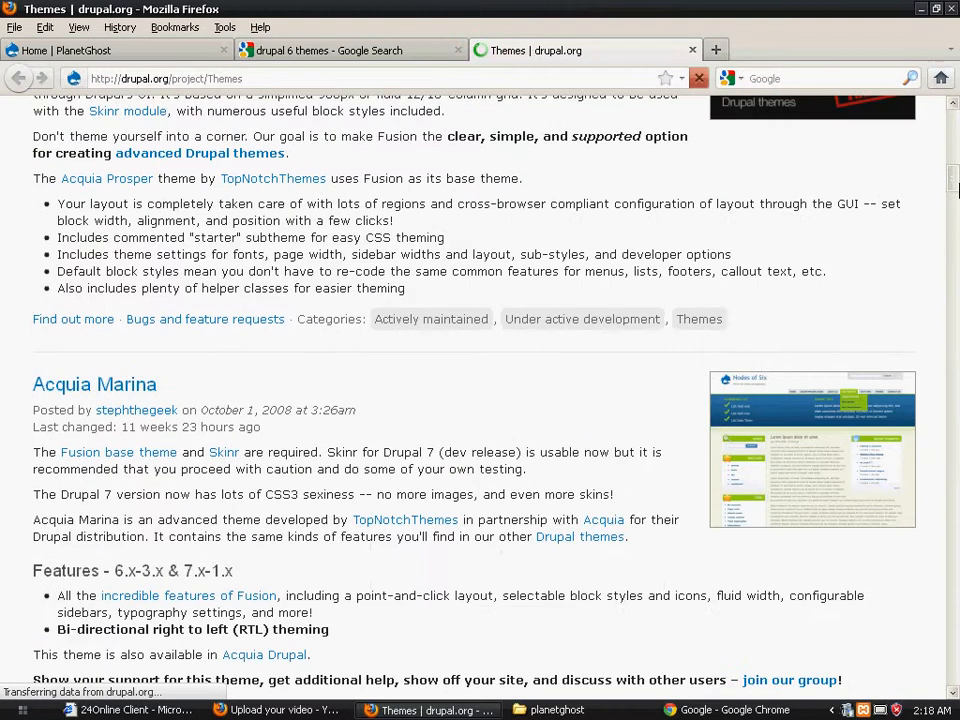
{"action": "left_click", "coordinate": [102, 389]}
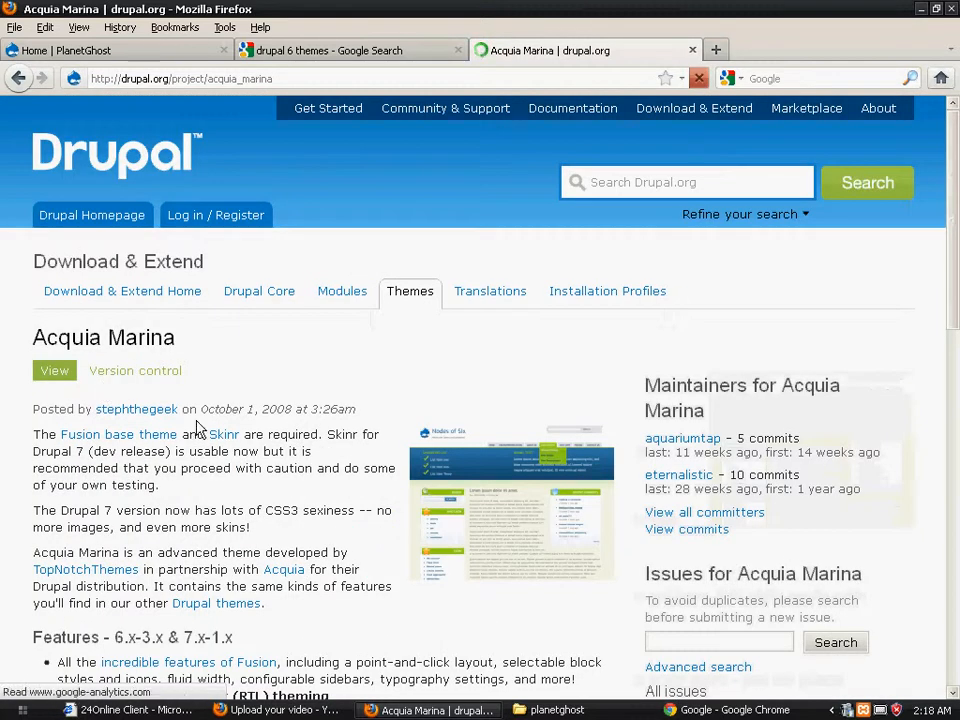
{"action": "left_click_drag", "start_coordinate": [957, 228], "coordinate": [940, 460]}
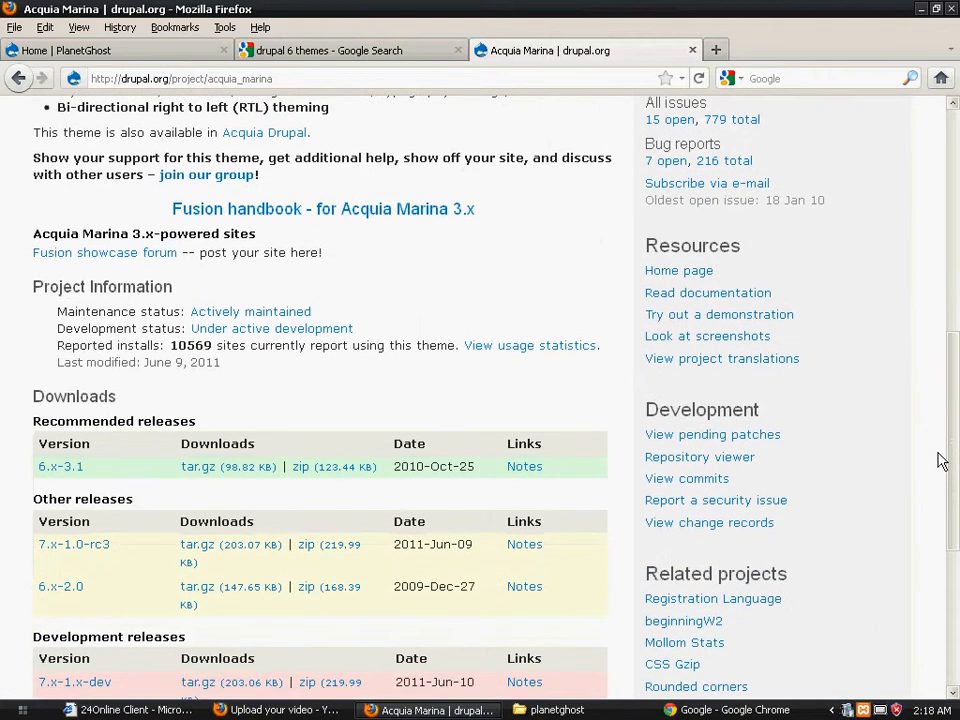
{"action": "left_click", "coordinate": [226, 468]}
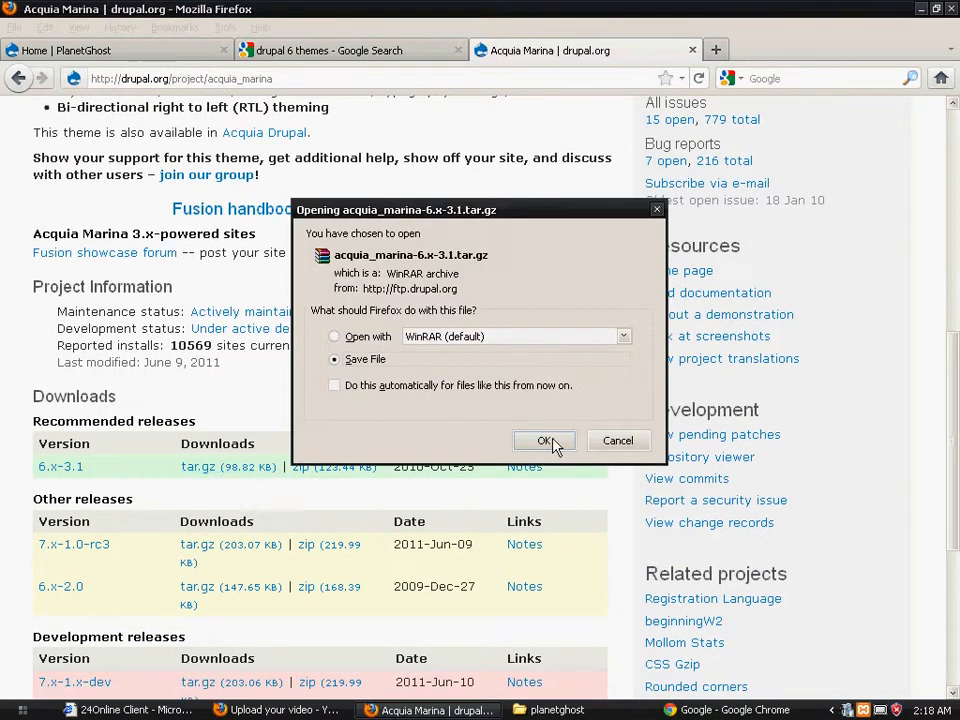
{"action": "left_click", "coordinate": [545, 441]}
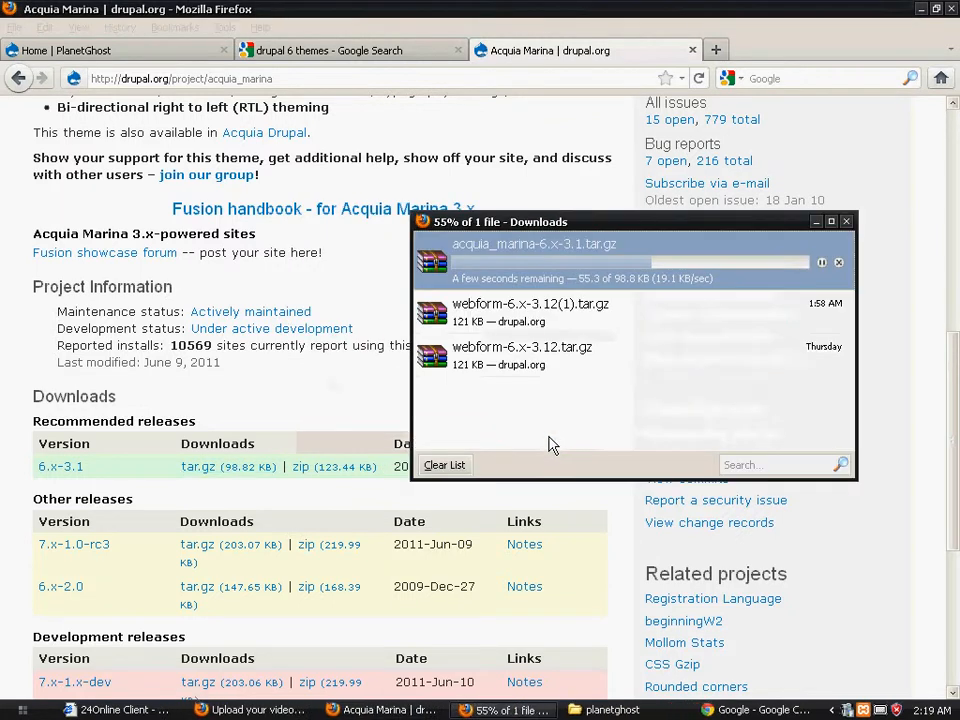
- Show the downloaded acquia_marina-6.x-3.1.tar.gz in its containing folder and extract the archive there
{"action": "right_click", "coordinate": [516, 263]}
{"action": "left_click", "coordinate": [580, 280]}
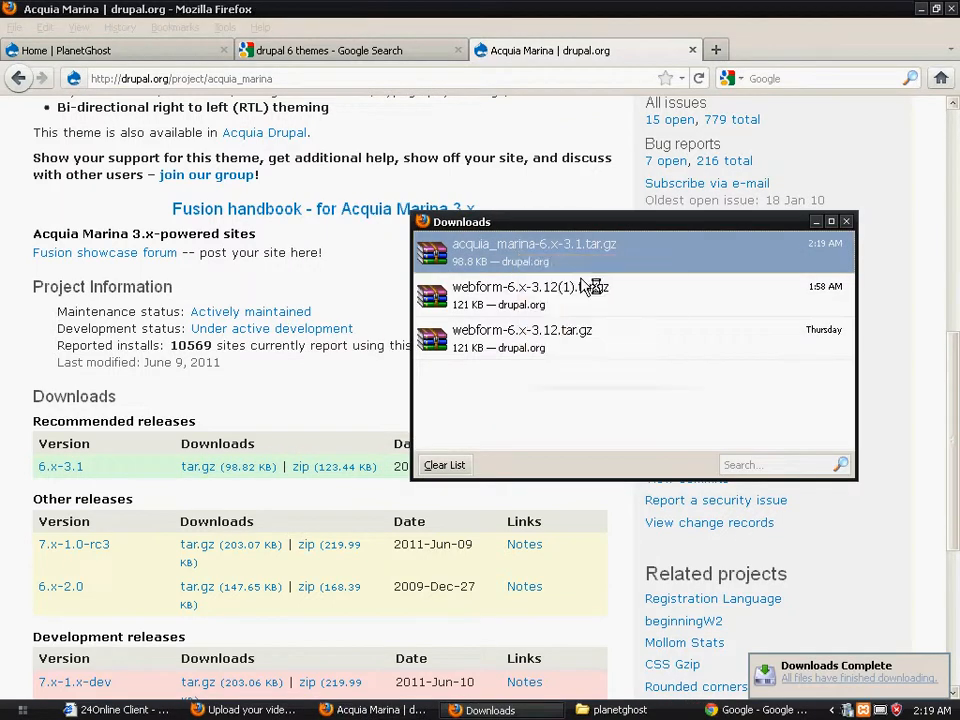
{"action": "right_click", "coordinate": [292, 480]}
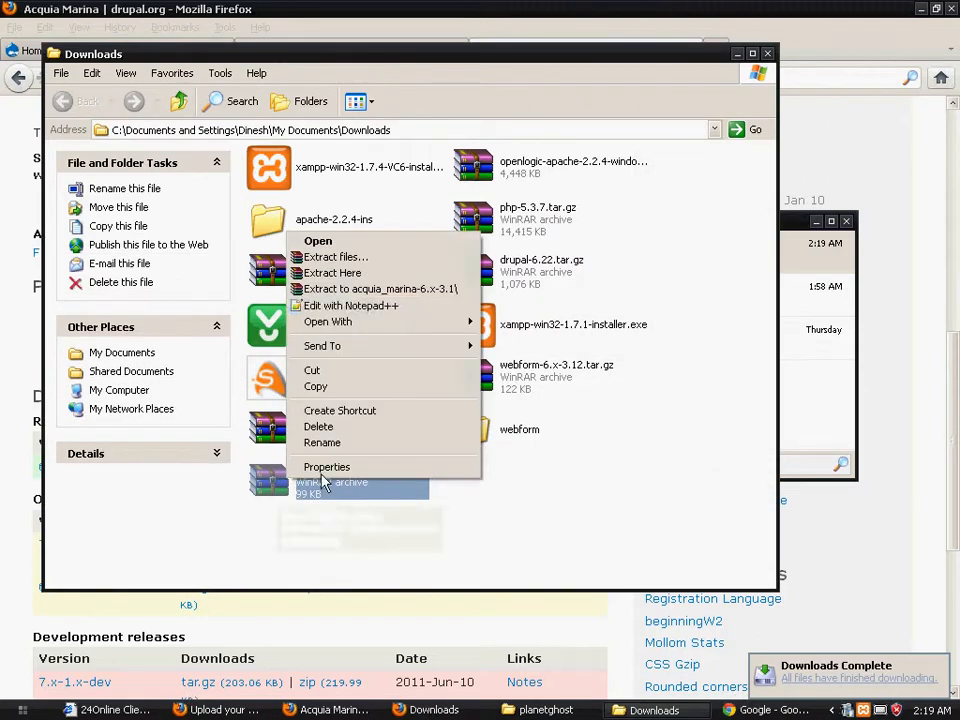
{"action": "left_click", "coordinate": [420, 273]}
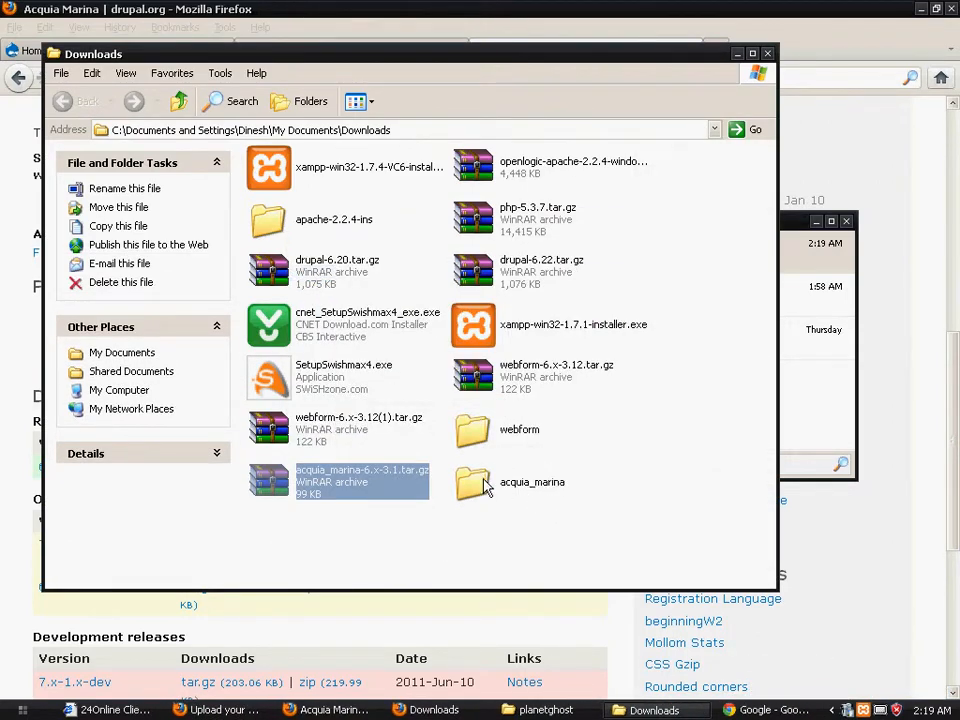
- Copy the extracted acquia_marina folder, and close the Downloads folder and the browser's download list
{"action": "right_click", "coordinate": [484, 486]}
{"action": "left_click", "coordinate": [605, 391]}
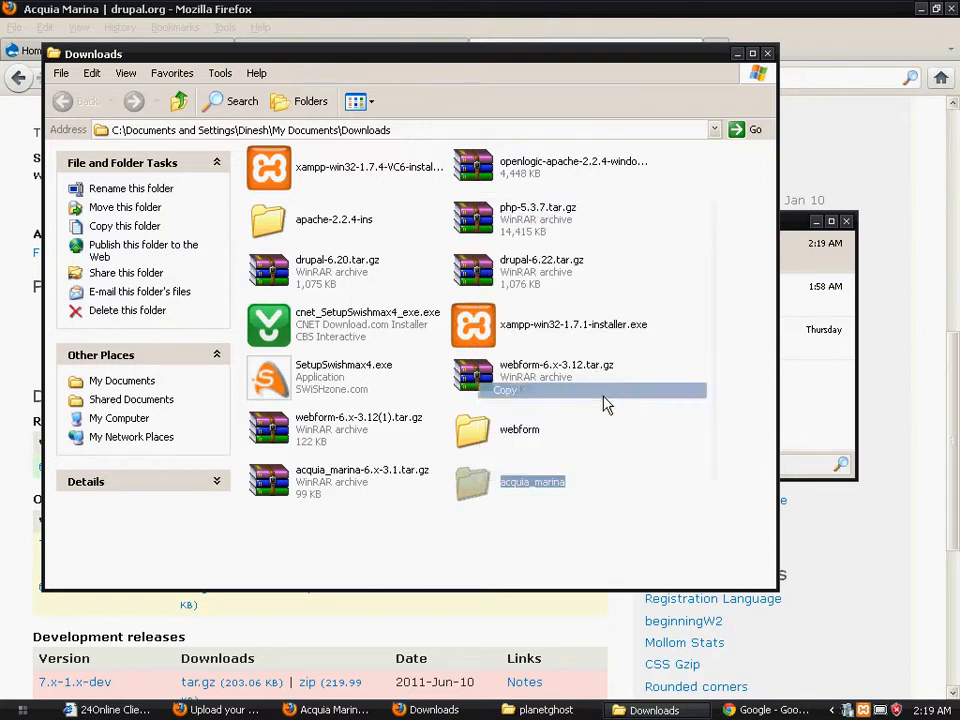
{"action": "left_click", "coordinate": [766, 54]}
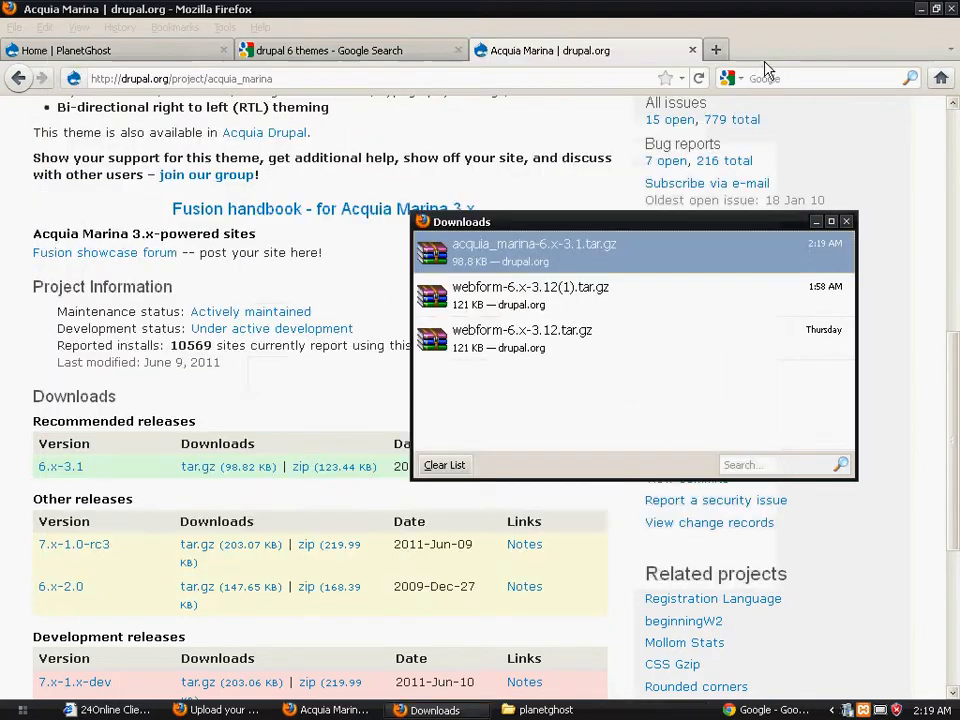
{"action": "left_click", "coordinate": [846, 221]}
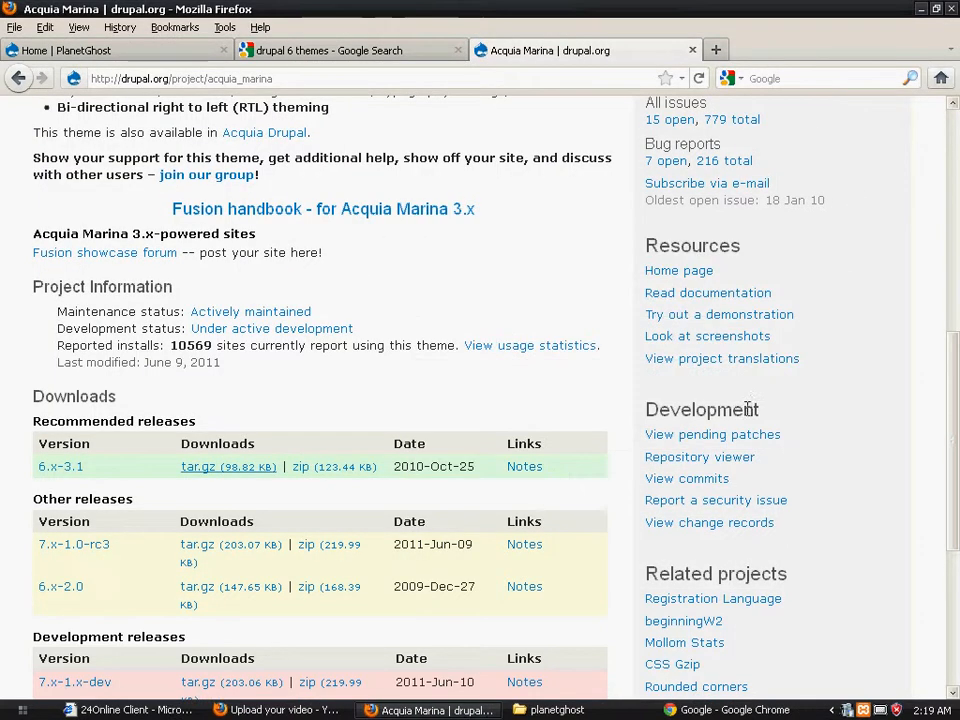
- In the planetghost site's sites\all directory, create a new folder named themes
{"action": "left_click", "coordinate": [557, 709]}
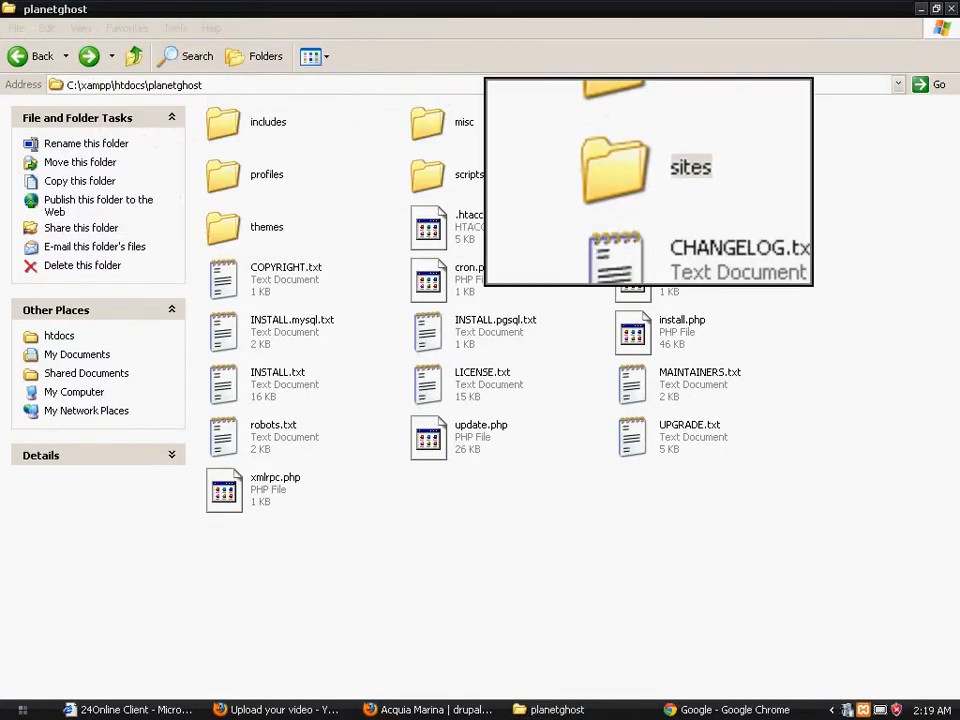
{"action": "double_click", "coordinate": [638, 184]}
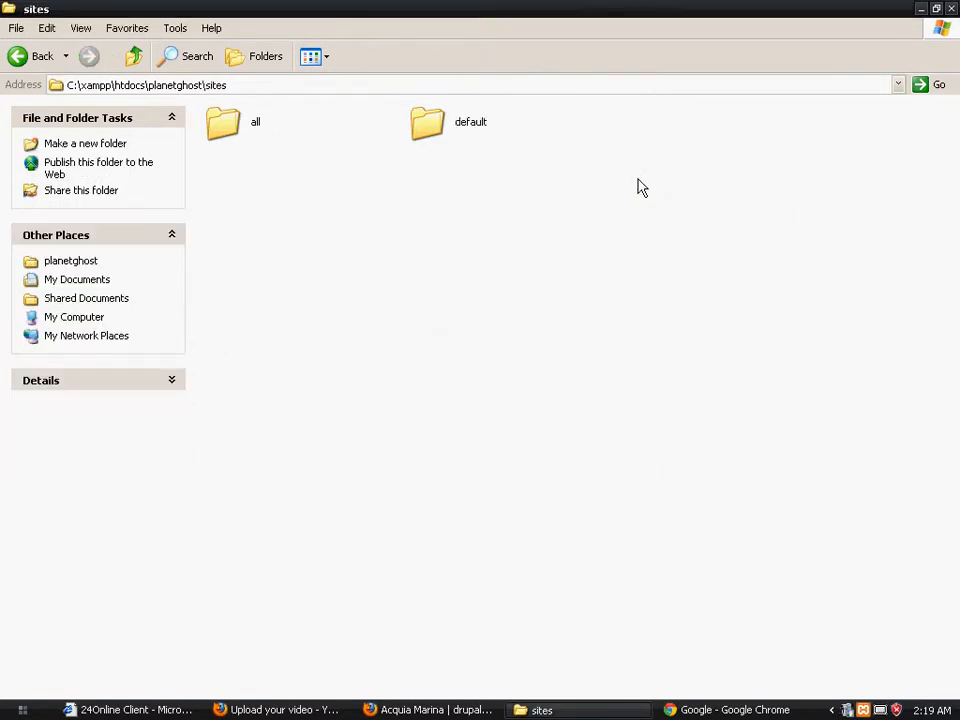
{"action": "double_click", "coordinate": [236, 121]}
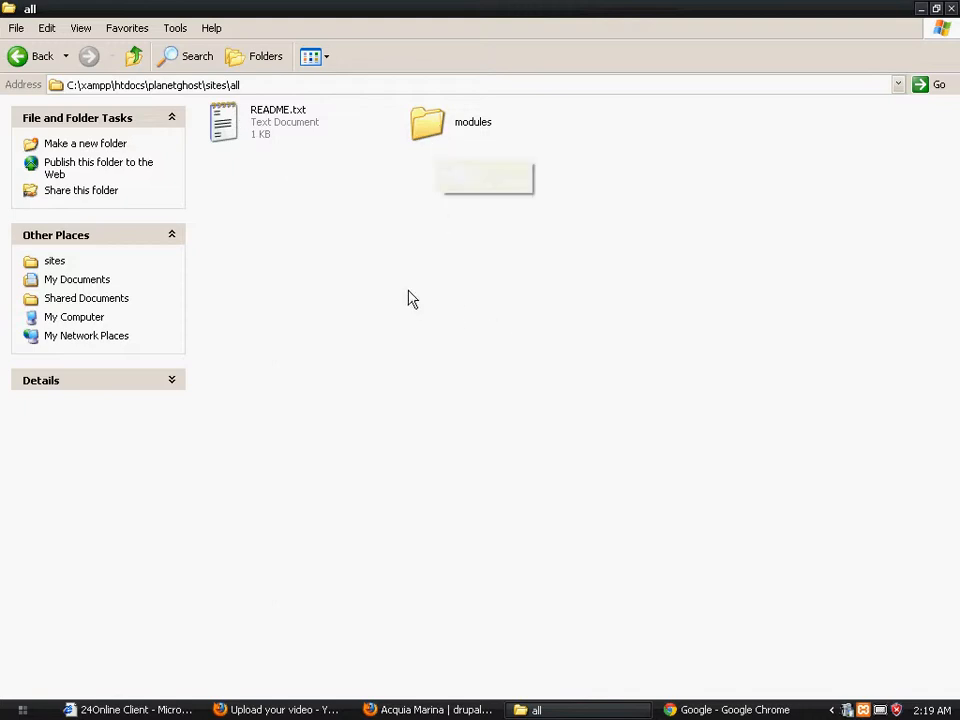
{"action": "right_click", "coordinate": [323, 237]}
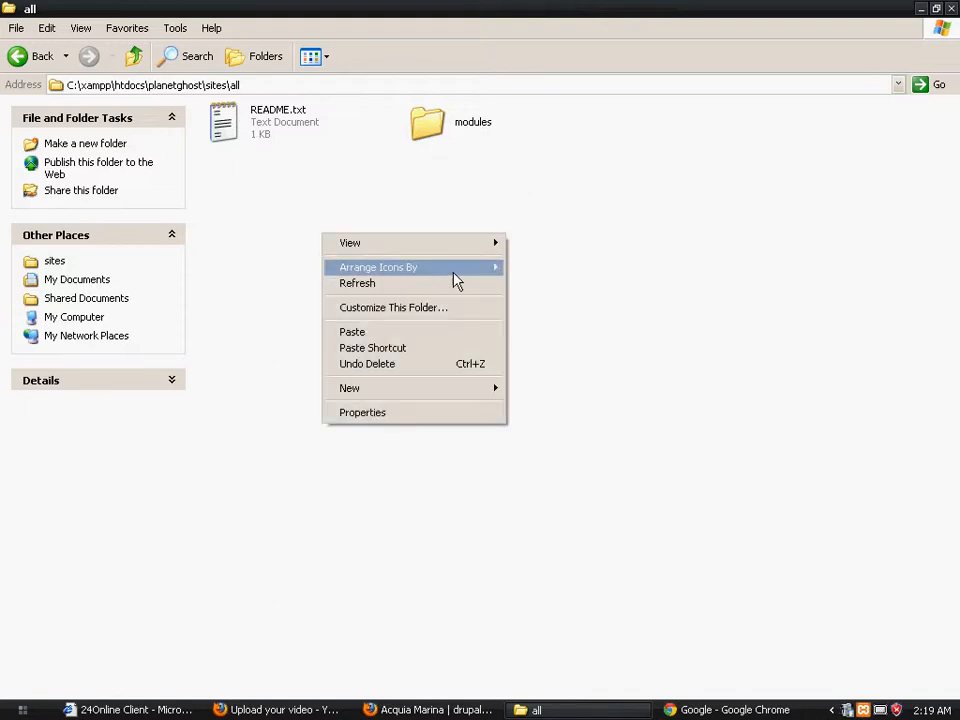
{"action": "mouse_move", "coordinate": [452, 270]}
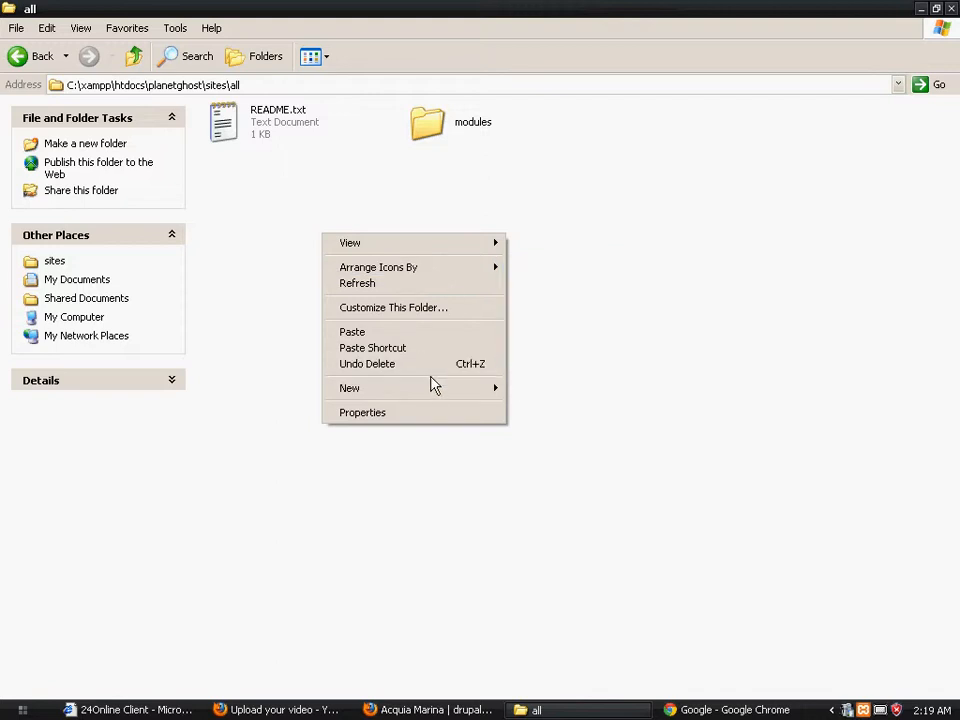
{"action": "mouse_move", "coordinate": [495, 387]}
{"action": "left_click", "coordinate": [528, 390]}
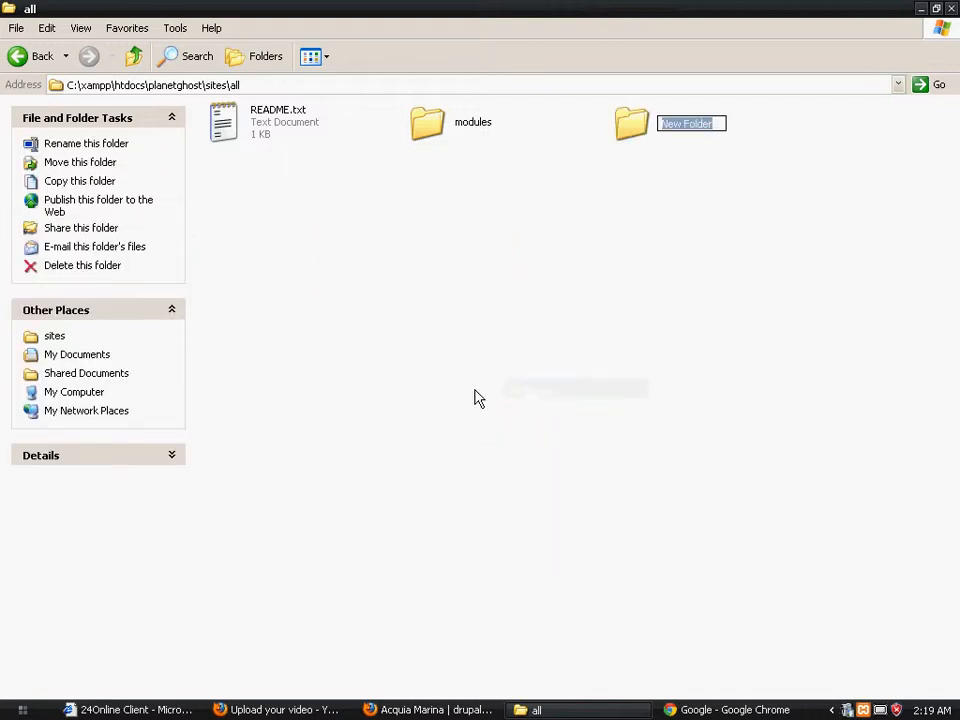
{"action": "type", "text": "the"}
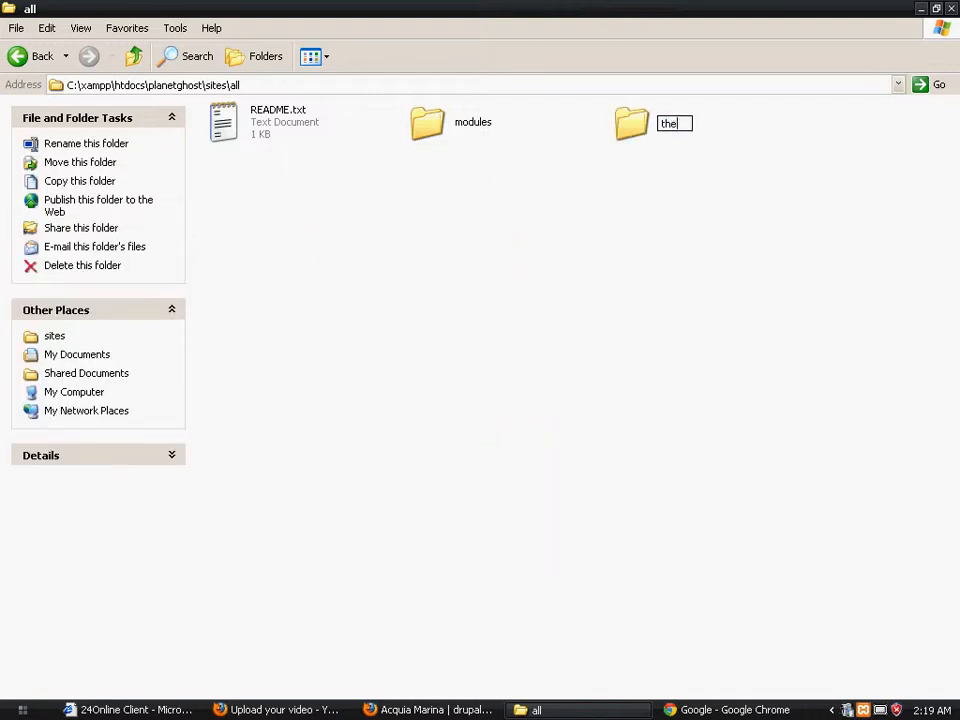
{"action": "left_click", "coordinate": [590, 395]}
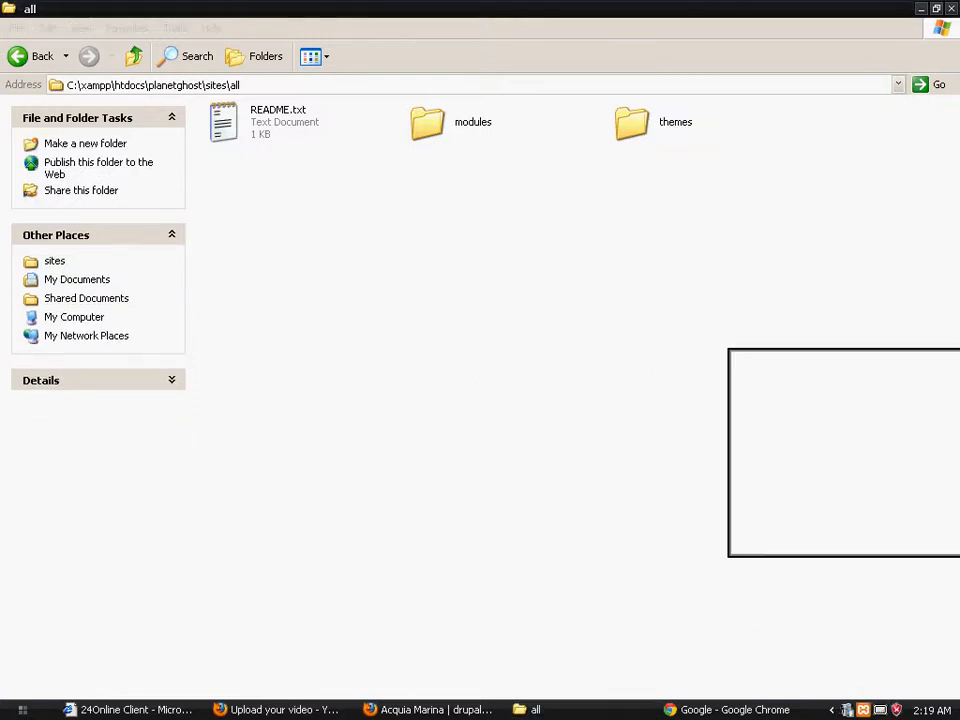
- Paste the copied acquia_marina folder into the new sites\all\themes folder
{"action": "left_click", "coordinate": [645, 140]}
{"action": "double_click", "coordinate": [645, 140]}
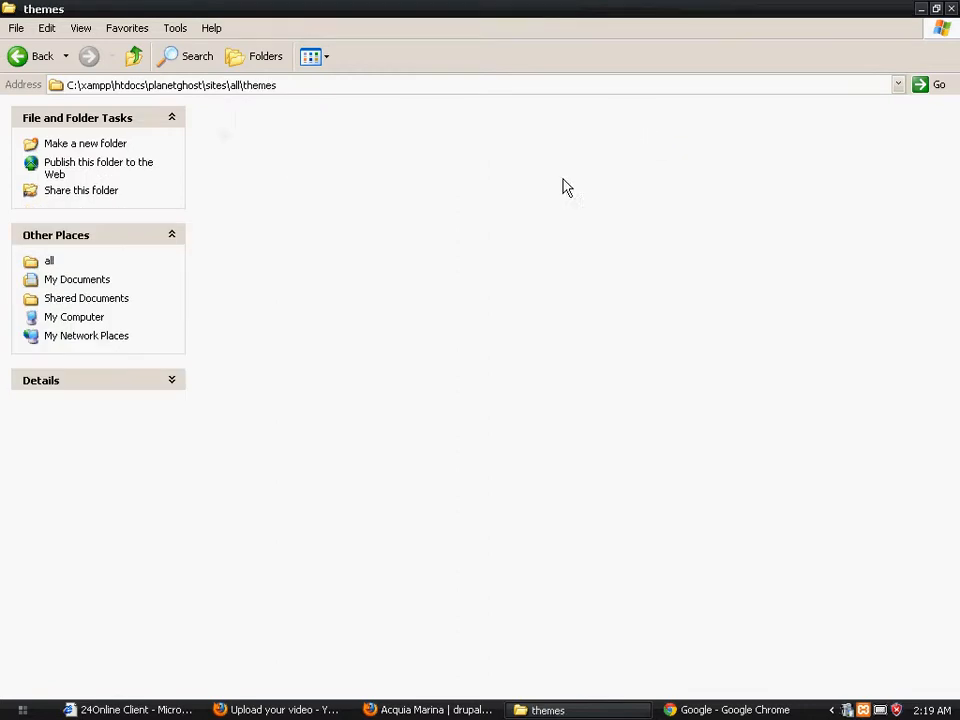
{"action": "right_click", "coordinate": [456, 196]}
{"action": "left_click", "coordinate": [512, 291]}
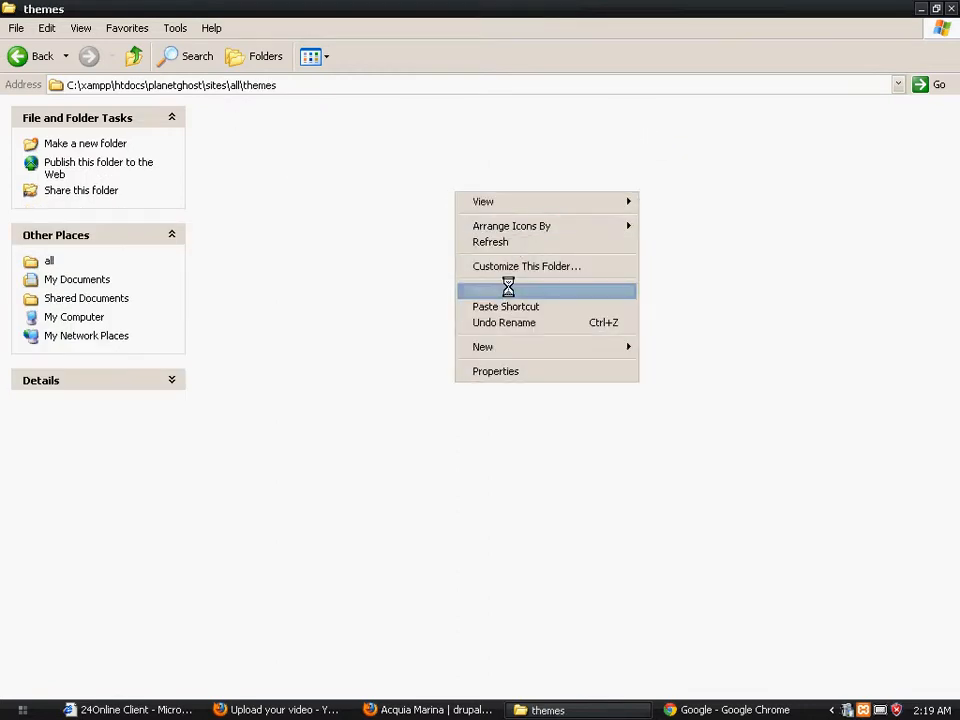
- Switch to Firefox and open the Themes administration page of the PlanetGhost site
{"action": "left_click", "coordinate": [420, 710]}
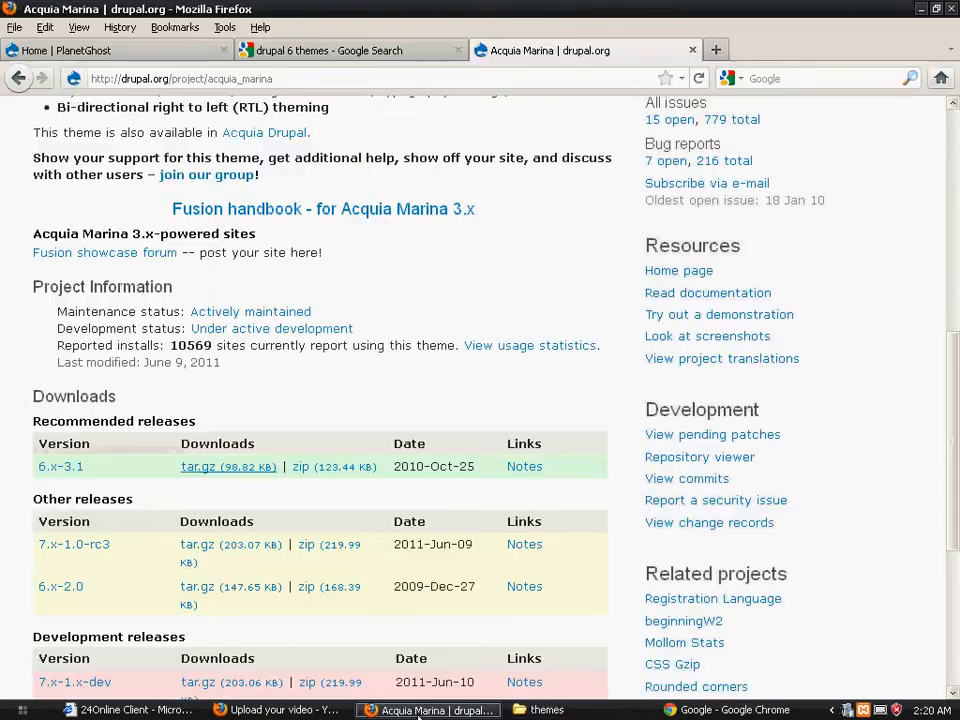
{"action": "left_click", "coordinate": [90, 52]}
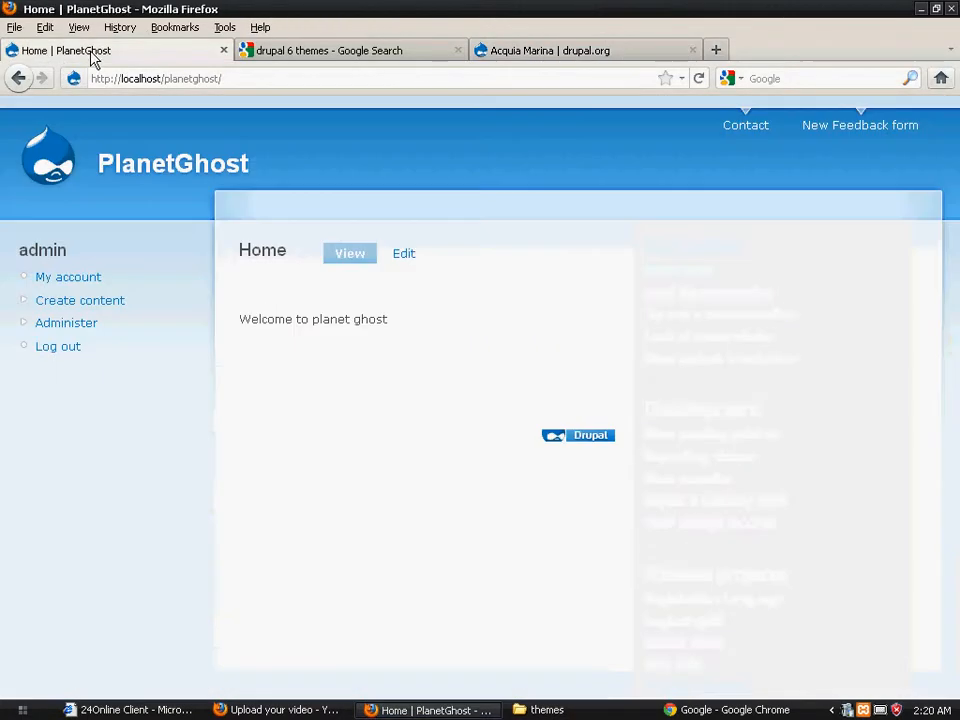
{"action": "left_click", "coordinate": [88, 326]}
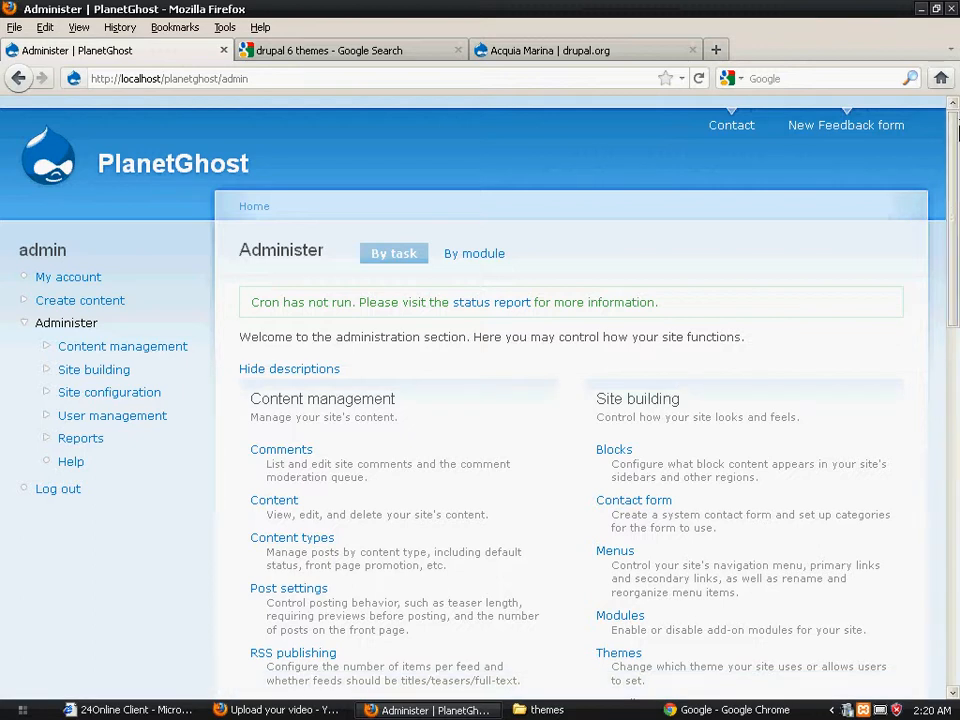
{"action": "left_click_drag", "start_coordinate": [957, 165], "coordinate": [945, 206]}
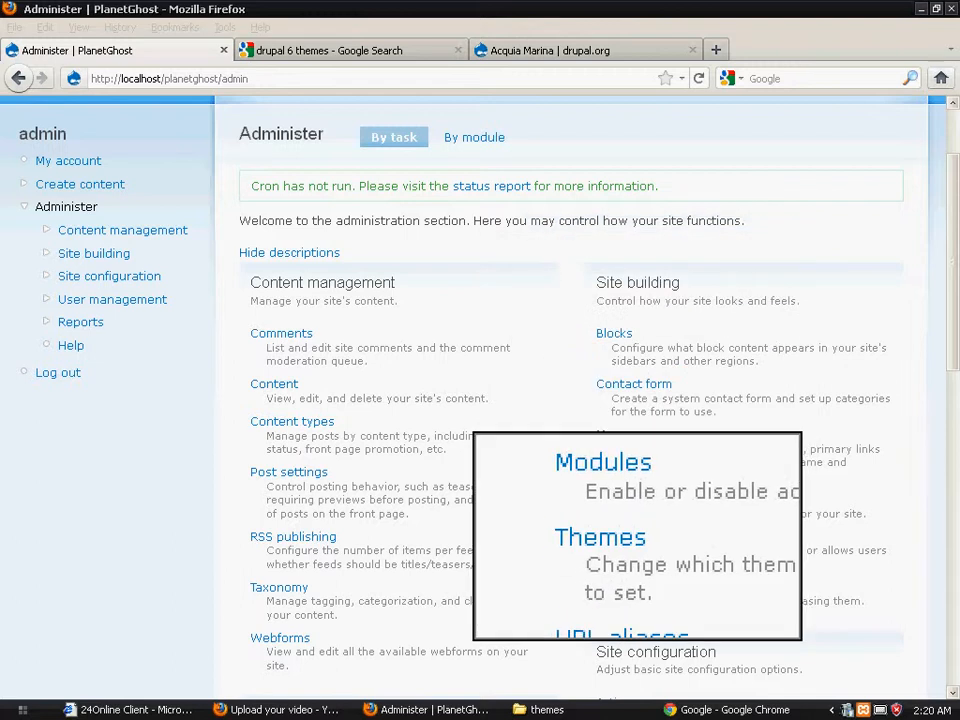
{"action": "left_click", "coordinate": [632, 546]}
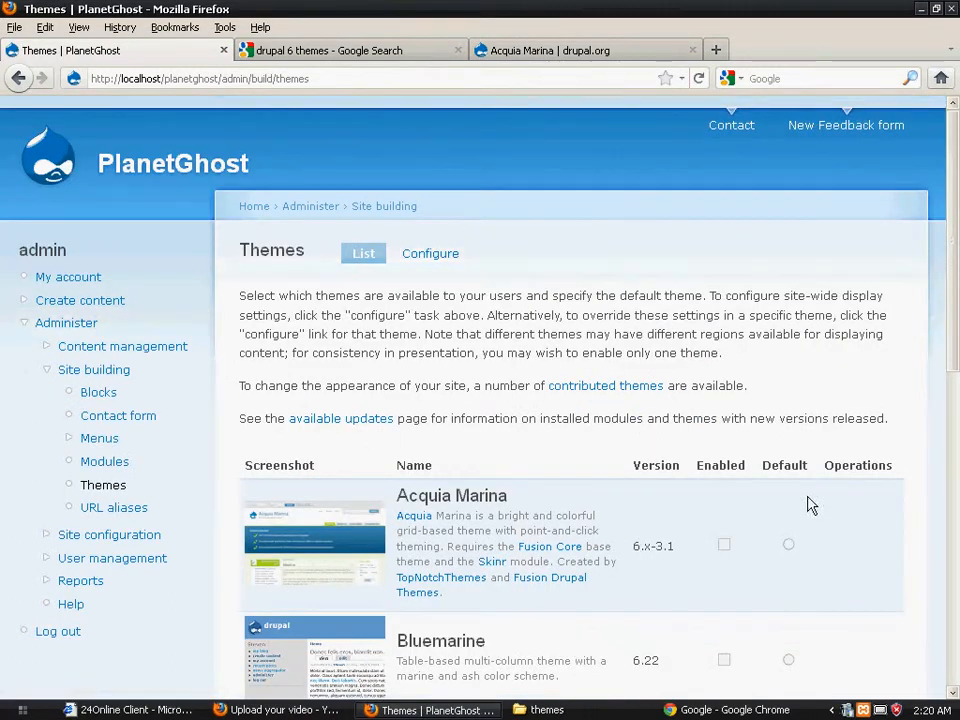
- Enable Acquia Marina as the default theme, disable Garland, and save the theme configuration
{"action": "scroll", "coordinate": [469, 322], "scroll_direction": "down", "scroll_amount": 4}
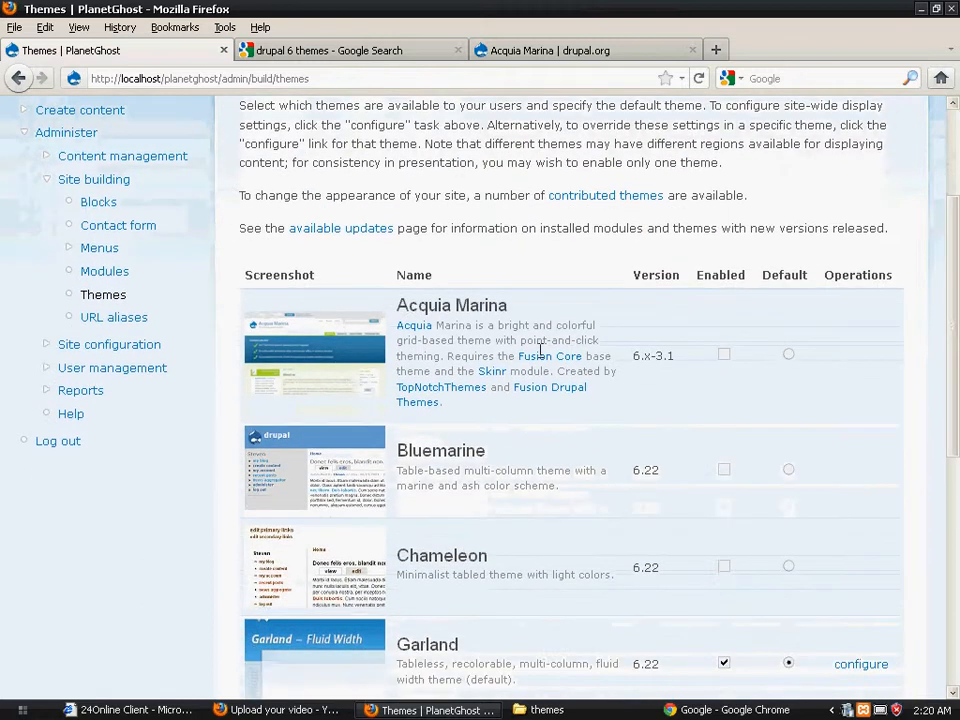
{"action": "left_click_drag", "start_coordinate": [398, 302], "coordinate": [523, 309]}
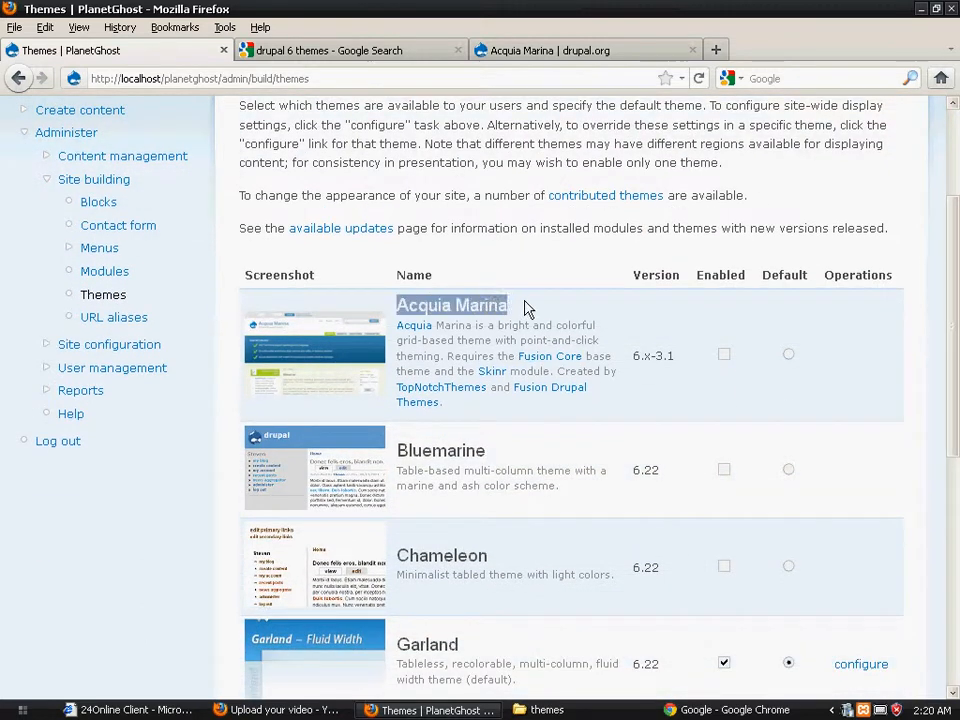
{"action": "left_click_drag", "start_coordinate": [955, 375], "coordinate": [954, 418]}
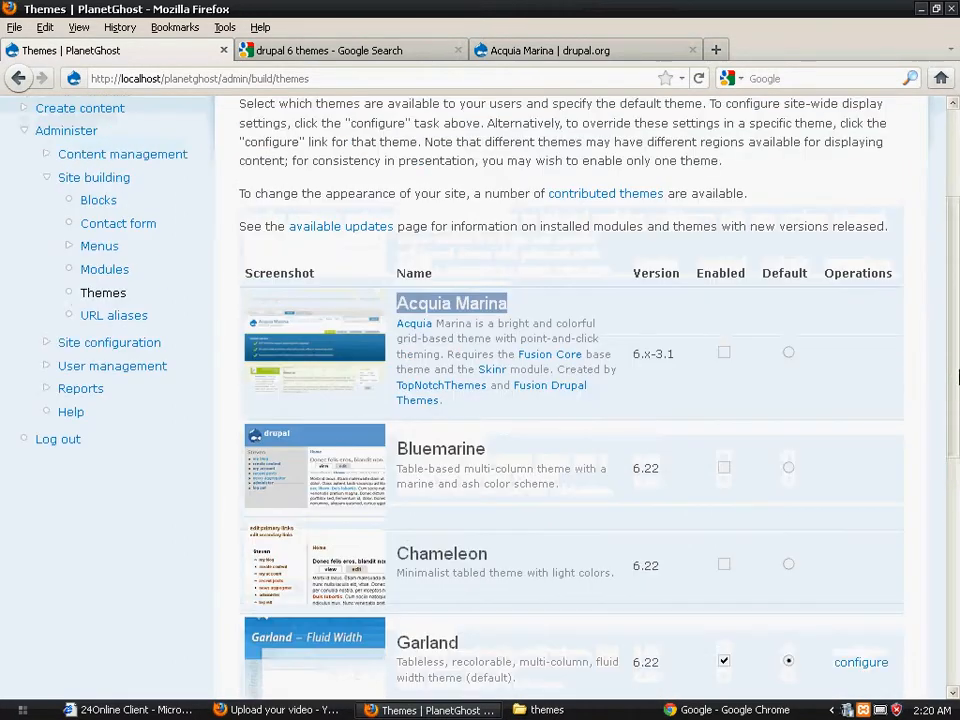
{"action": "left_click", "coordinate": [723, 354]}
{"action": "left_click", "coordinate": [789, 353]}
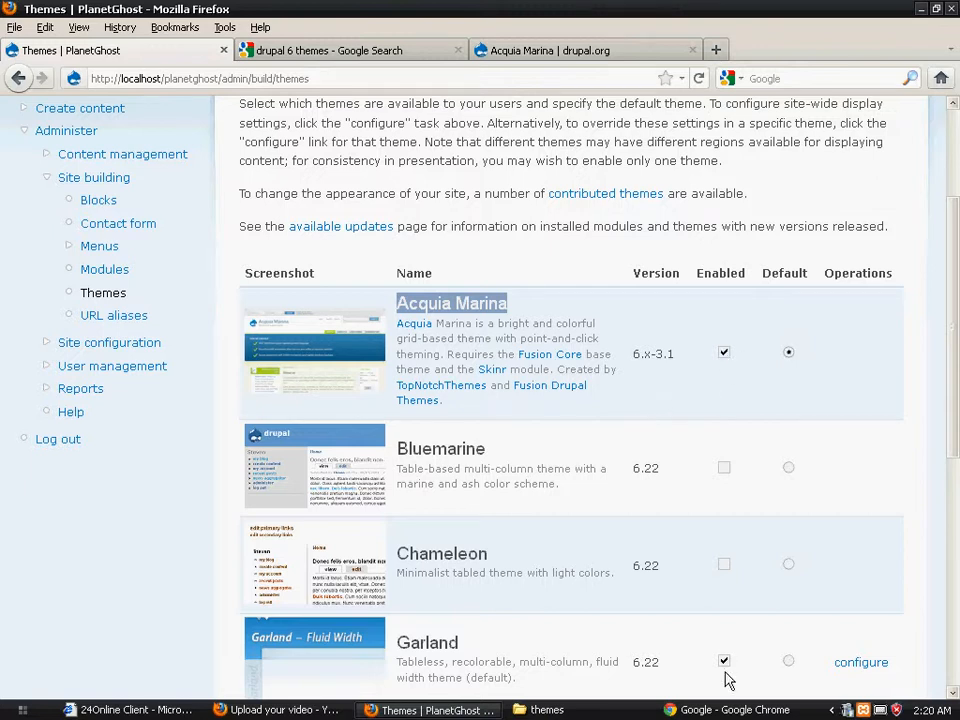
{"action": "left_click", "coordinate": [724, 662]}
{"action": "left_click_drag", "start_coordinate": [953, 363], "coordinate": [956, 560]}
{"action": "left_click", "coordinate": [306, 545]}
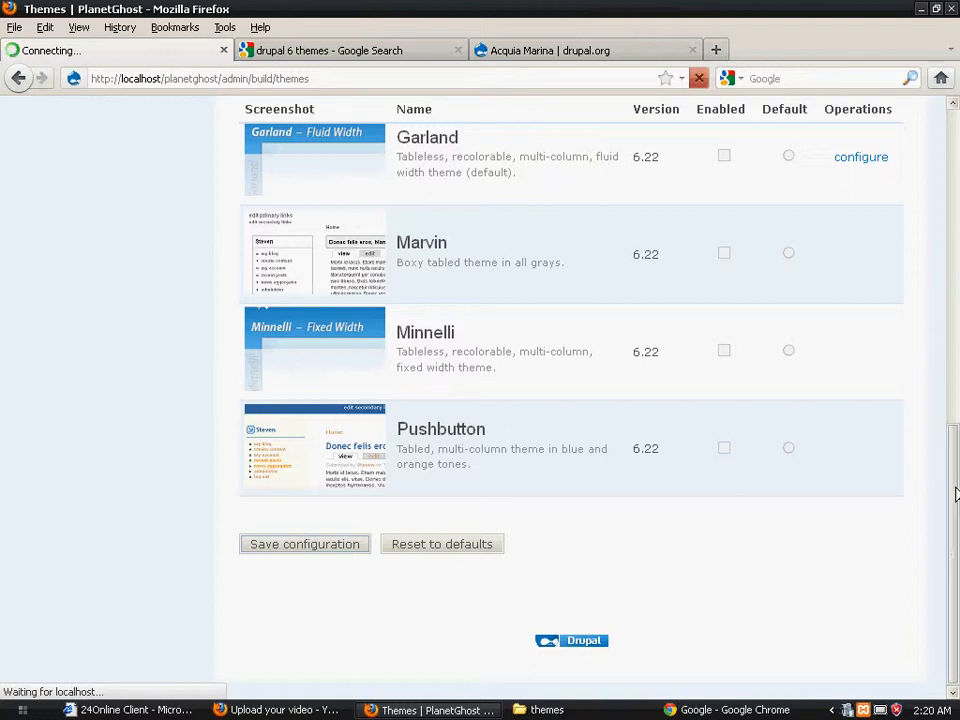
- Examine the PlanetGhost home page under the Acquia Marina theme and try its Skip to Main Content Area link
{"action": "scroll", "coordinate": [955, 493], "scroll_direction": "up", "scroll_amount": 10}
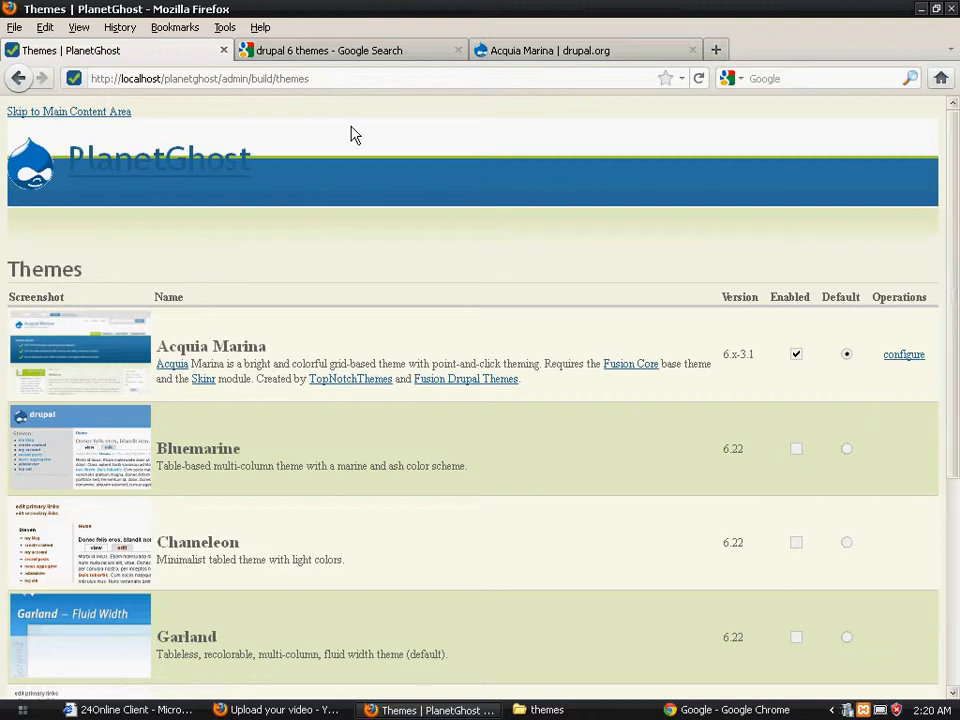
{"action": "left_click", "coordinate": [125, 175]}
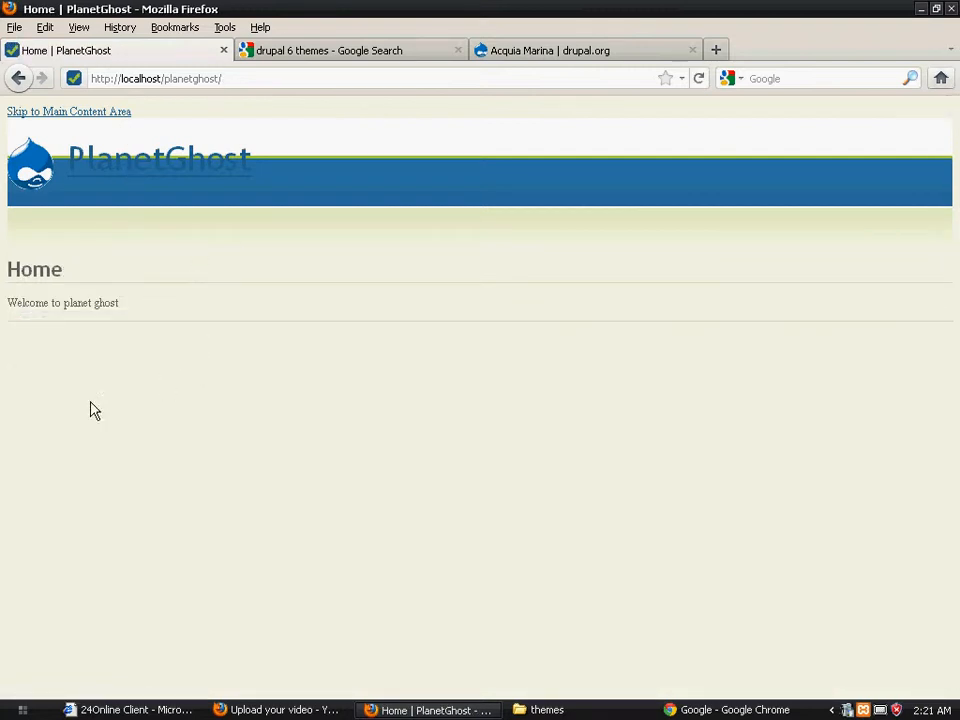
{"action": "left_click", "coordinate": [66, 113]}
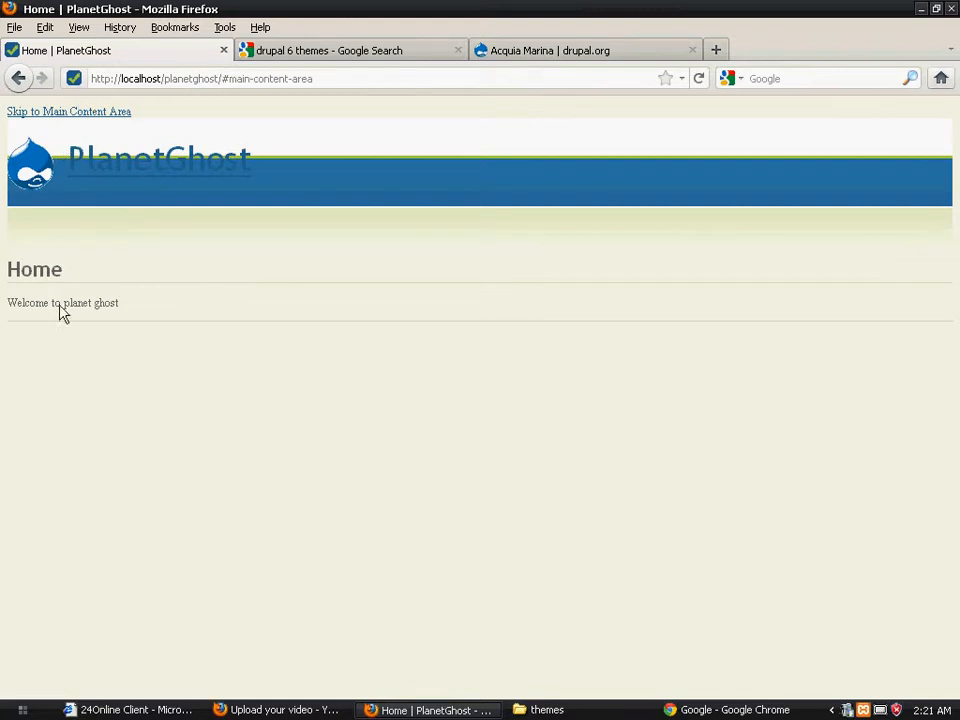
{"action": "left_click_drag", "start_coordinate": [52, 308], "coordinate": [139, 317]}
{"action": "left_click", "coordinate": [146, 341]}
{"action": "left_click", "coordinate": [168, 173]}
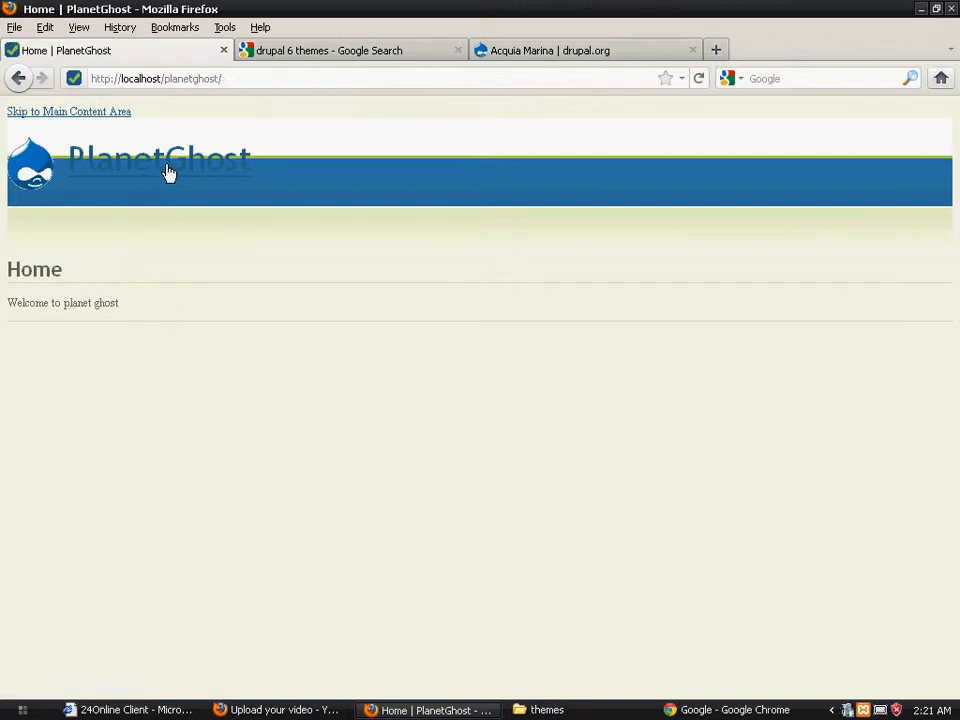
{"action": "left_click", "coordinate": [107, 118]}
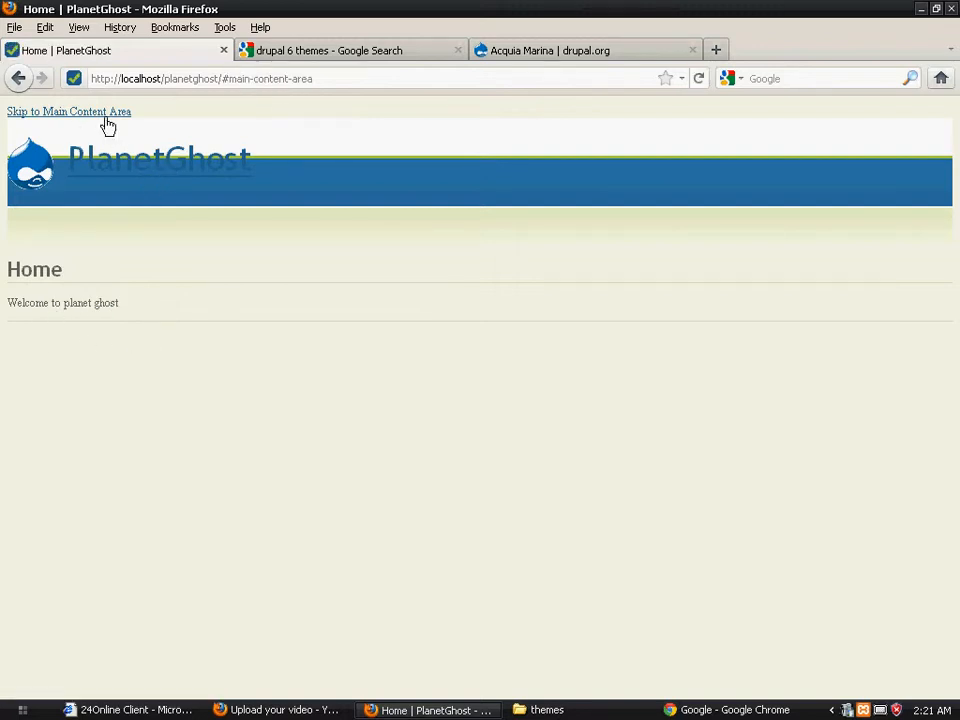
- Return to the theme list, open Acquia Marina's configuration page, and save its existing settings
{"action": "left_click", "coordinate": [19, 78]}
{"action": "left_click", "coordinate": [19, 78]}
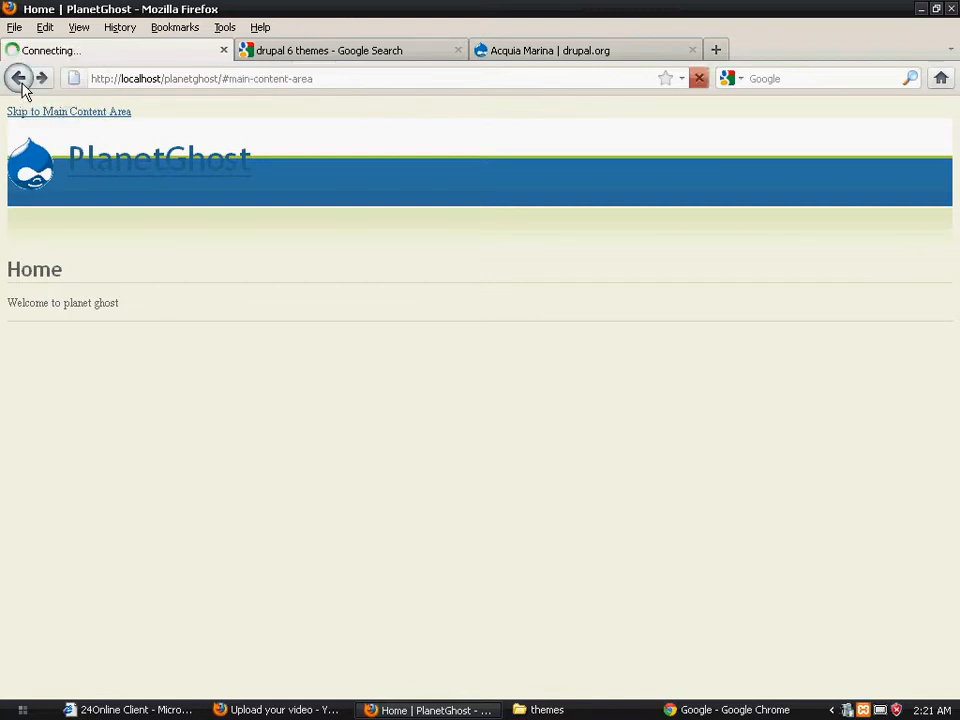
{"action": "left_click", "coordinate": [19, 78]}
{"action": "left_click", "coordinate": [19, 79]}
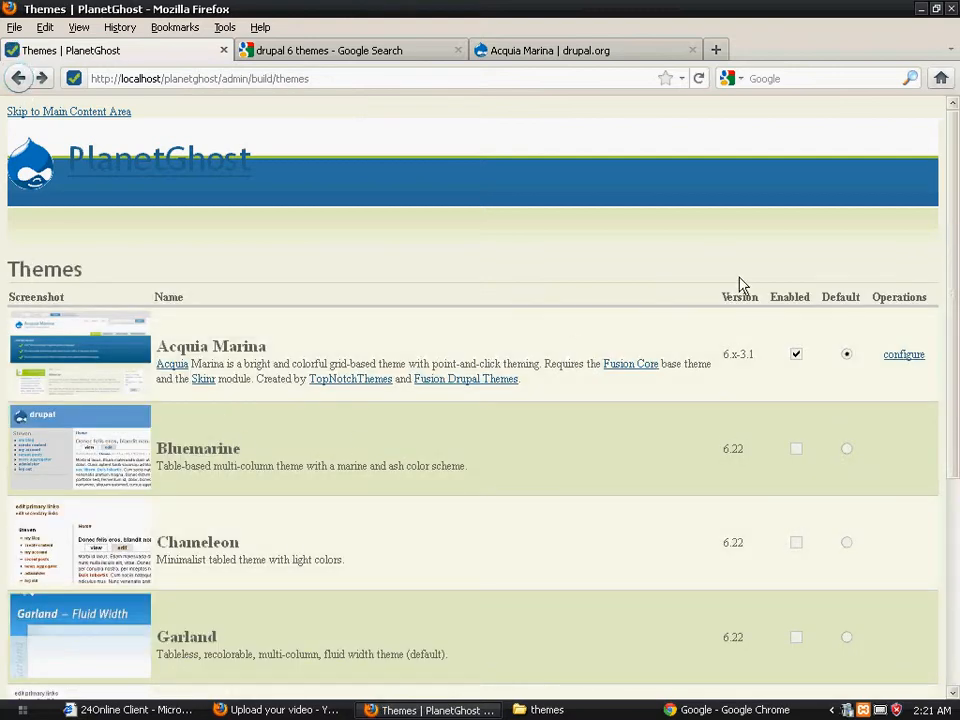
{"action": "left_click", "coordinate": [912, 362]}
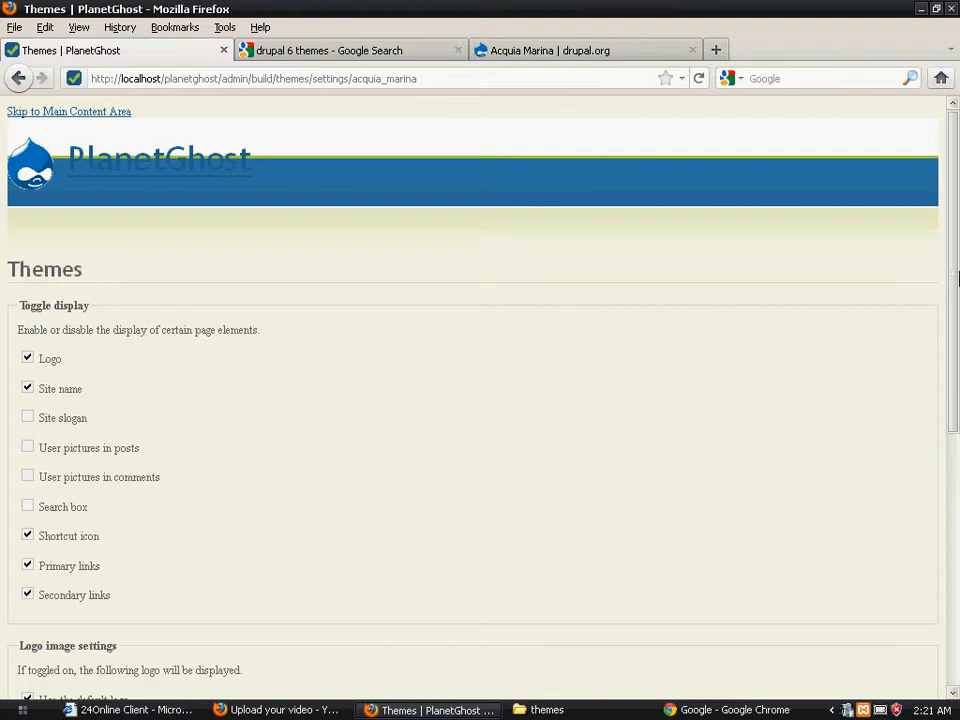
{"action": "left_click_drag", "start_coordinate": [956, 264], "coordinate": [956, 386]}
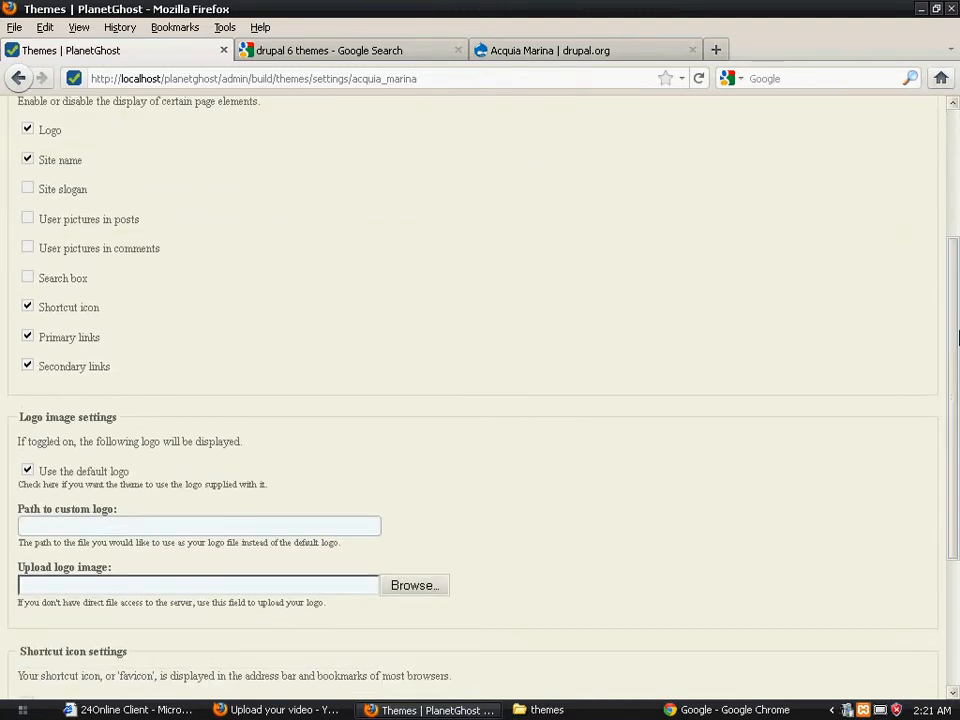
{"action": "left_click_drag", "start_coordinate": [955, 342], "coordinate": [925, 515]}
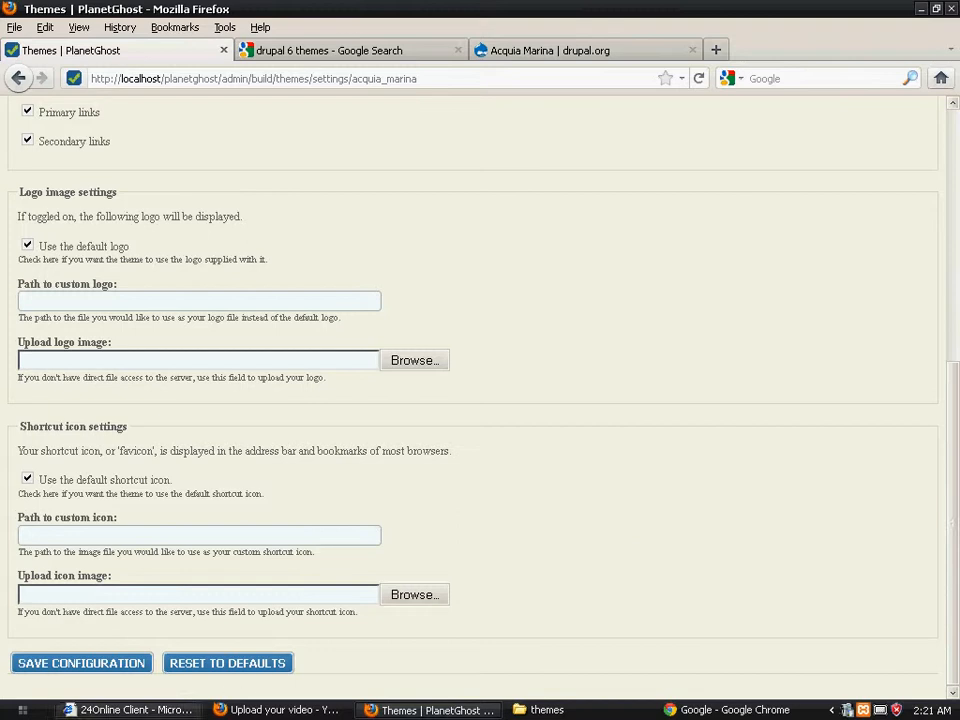
{"action": "left_click", "coordinate": [131, 666]}
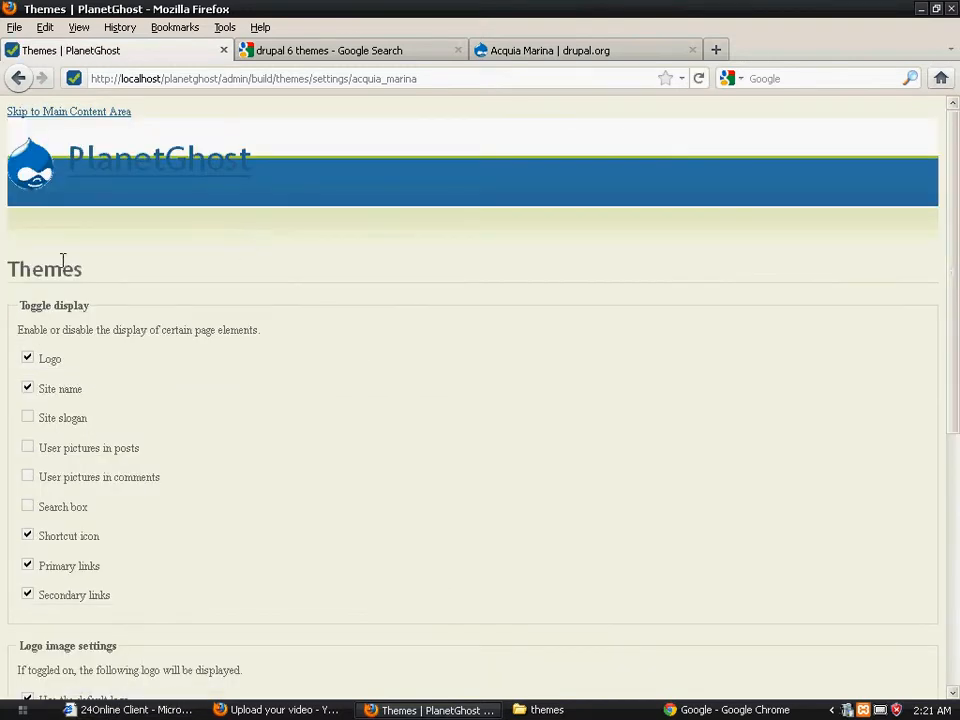
- Recheck the site's home page and the Skip to Main Content Area link after saving the Acquia Marina settings
{"action": "left_click", "coordinate": [151, 172]}
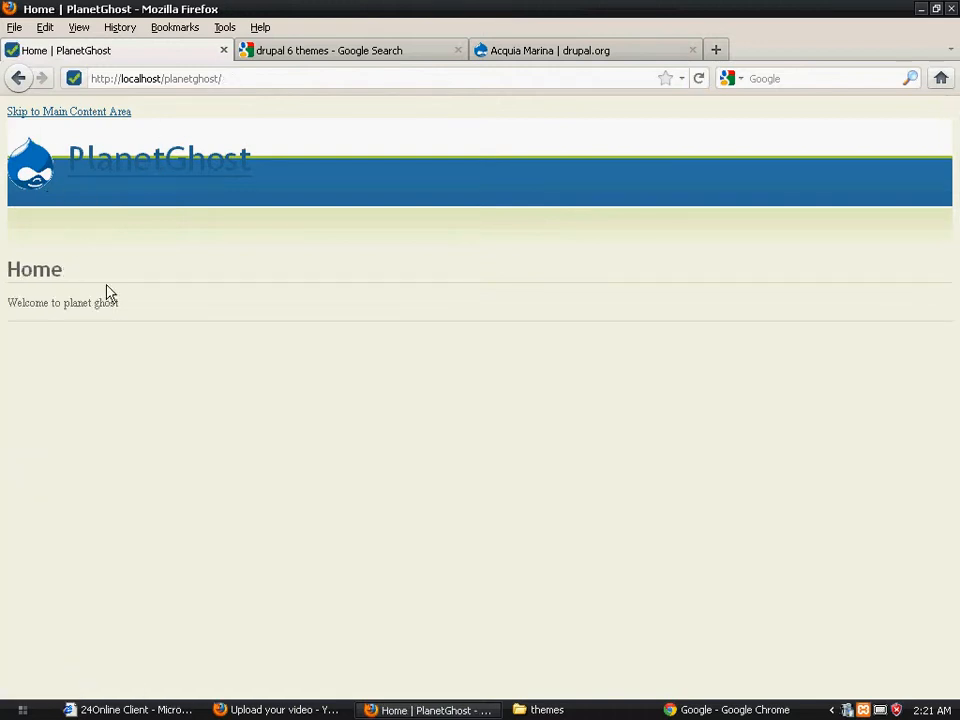
{"action": "left_click", "coordinate": [55, 114]}
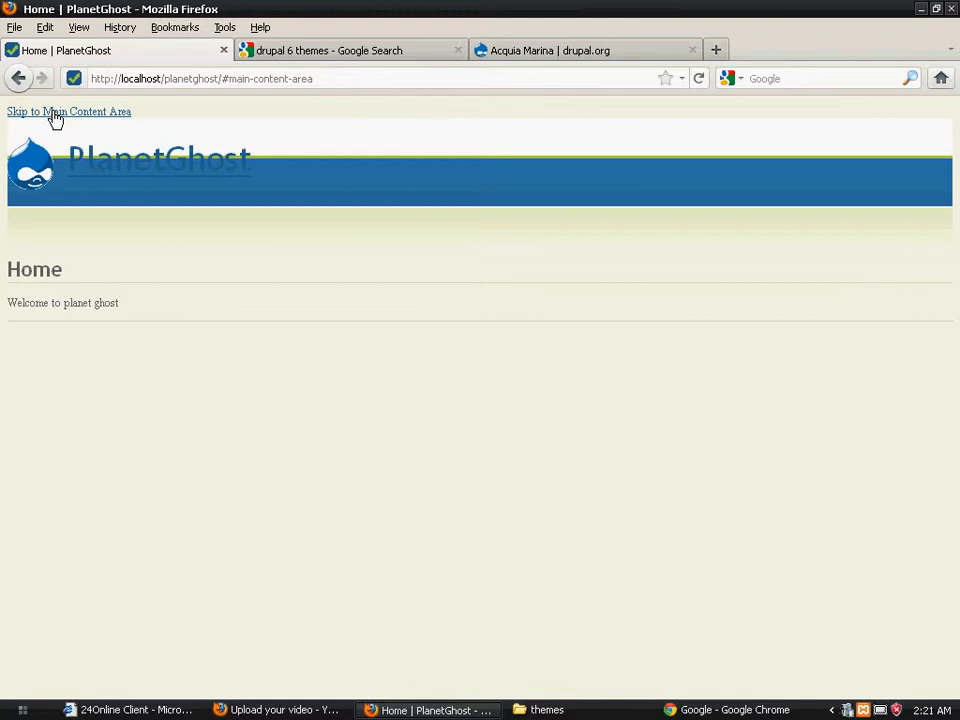
{"action": "left_click", "coordinate": [165, 167]}
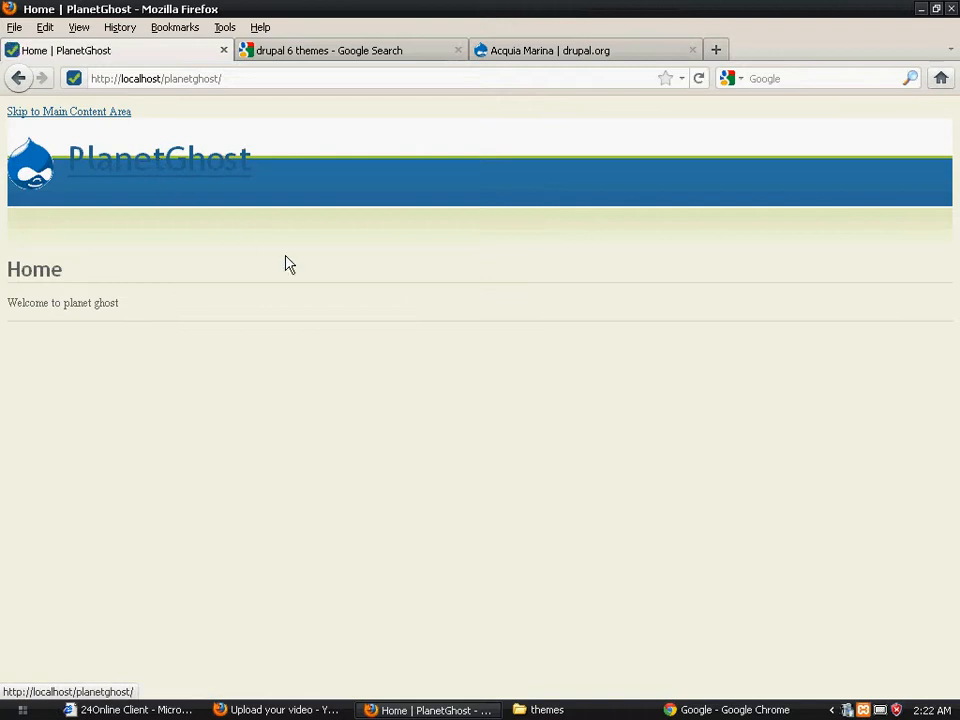
- Go back to Acquia Marina's settings and review the display toggles, logo image and shortcut icon options
{"action": "left_click", "coordinate": [19, 80]}
{"action": "left_click", "coordinate": [21, 82]}
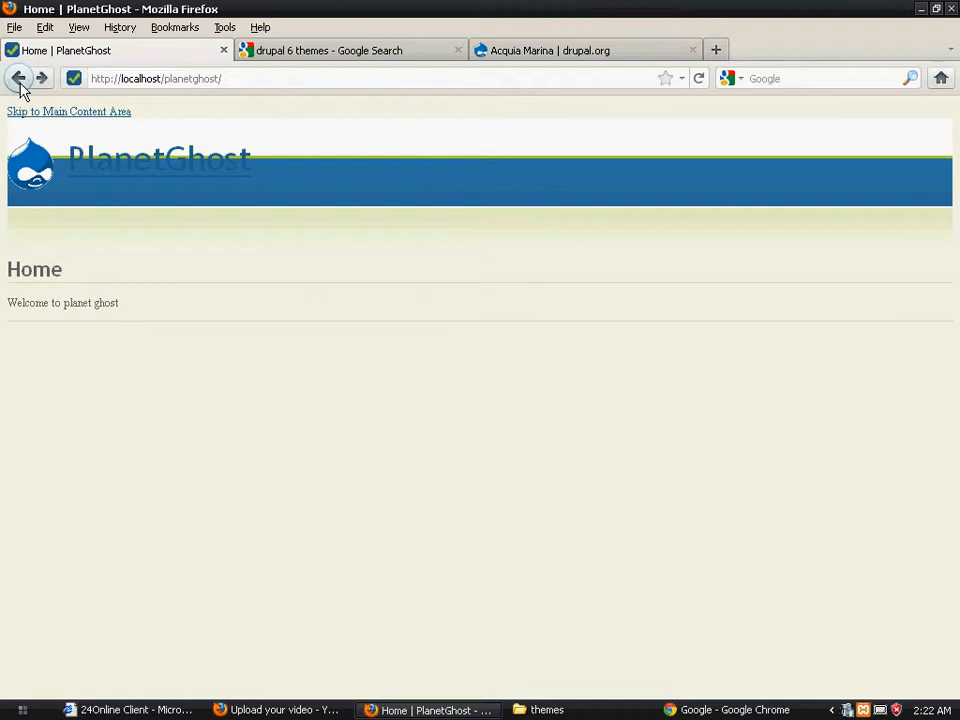
{"action": "left_click", "coordinate": [20, 82]}
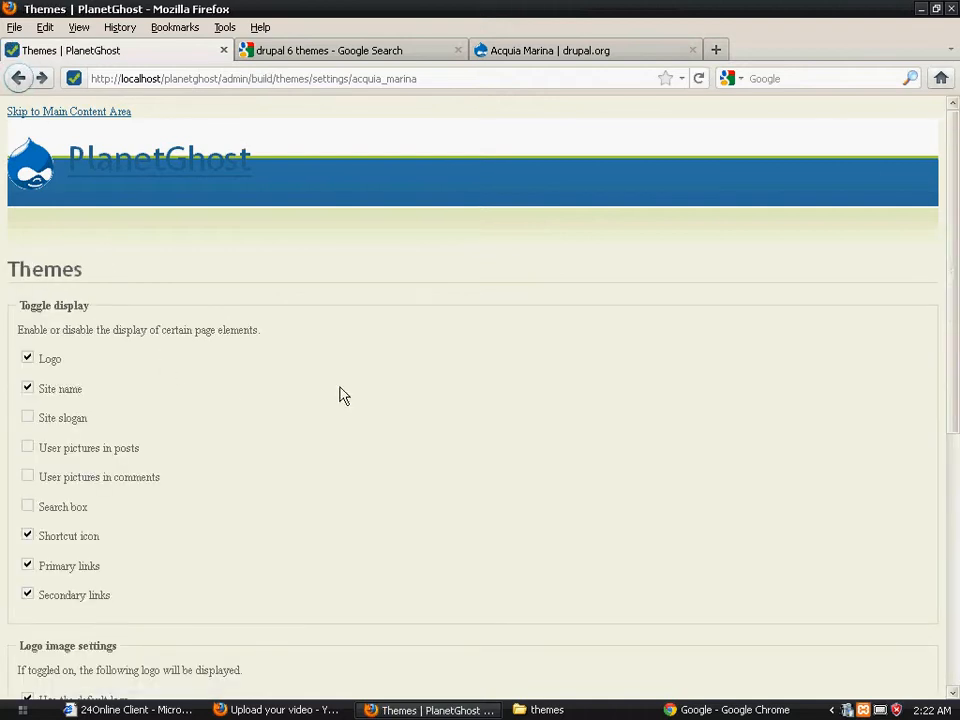
{"action": "left_click_drag", "start_coordinate": [953, 240], "coordinate": [937, 539]}
{"action": "scroll", "coordinate": [945, 484], "scroll_direction": "up", "scroll_amount": 2}
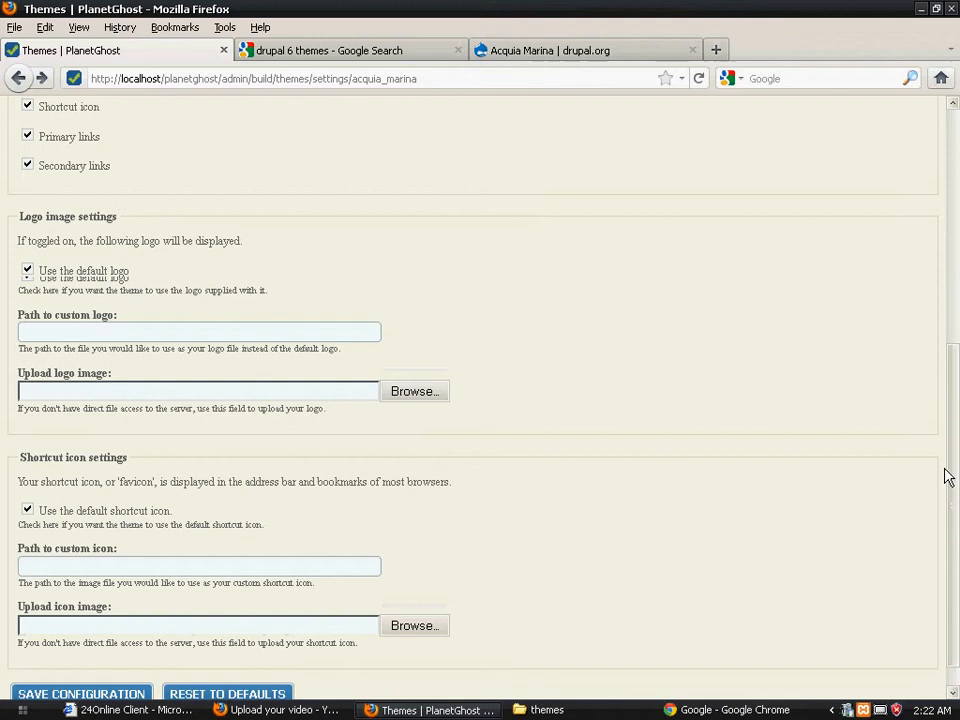
{"action": "scroll", "coordinate": [947, 410], "scroll_direction": "up", "scroll_amount": 2}
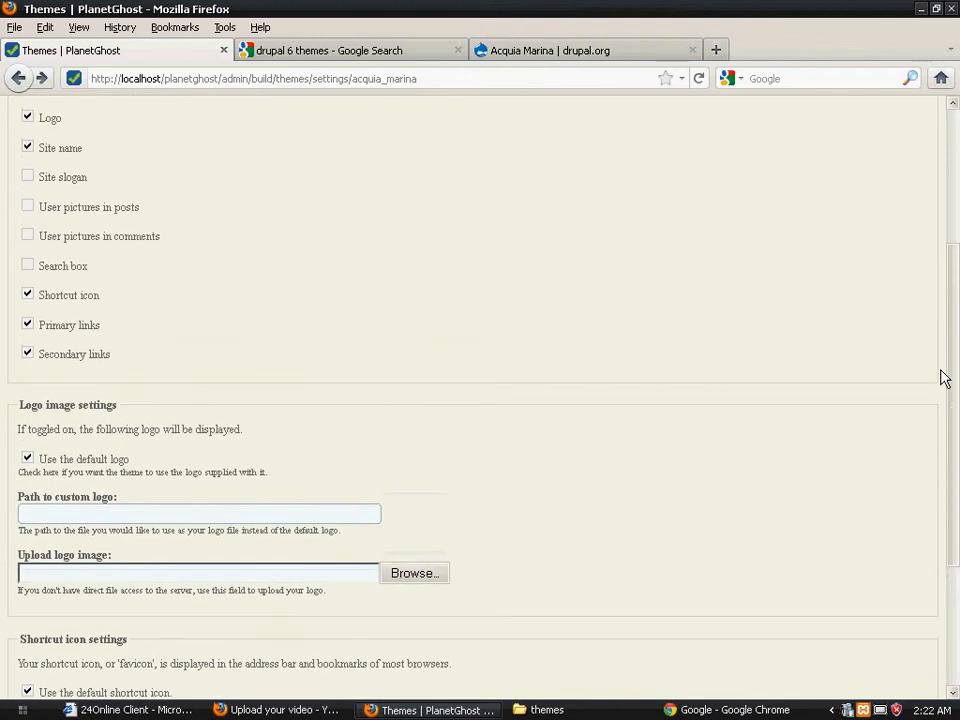
{"action": "scroll", "coordinate": [947, 390], "scroll_direction": "up", "scroll_amount": 3}
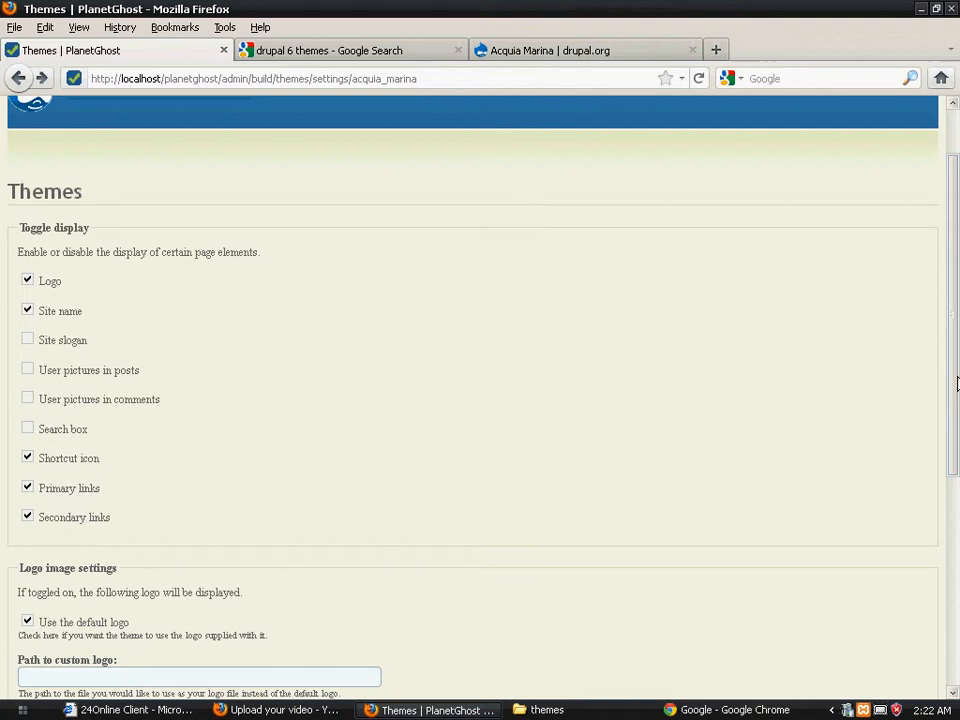
{"action": "scroll", "coordinate": [950, 364], "scroll_direction": "up", "scroll_amount": 2}
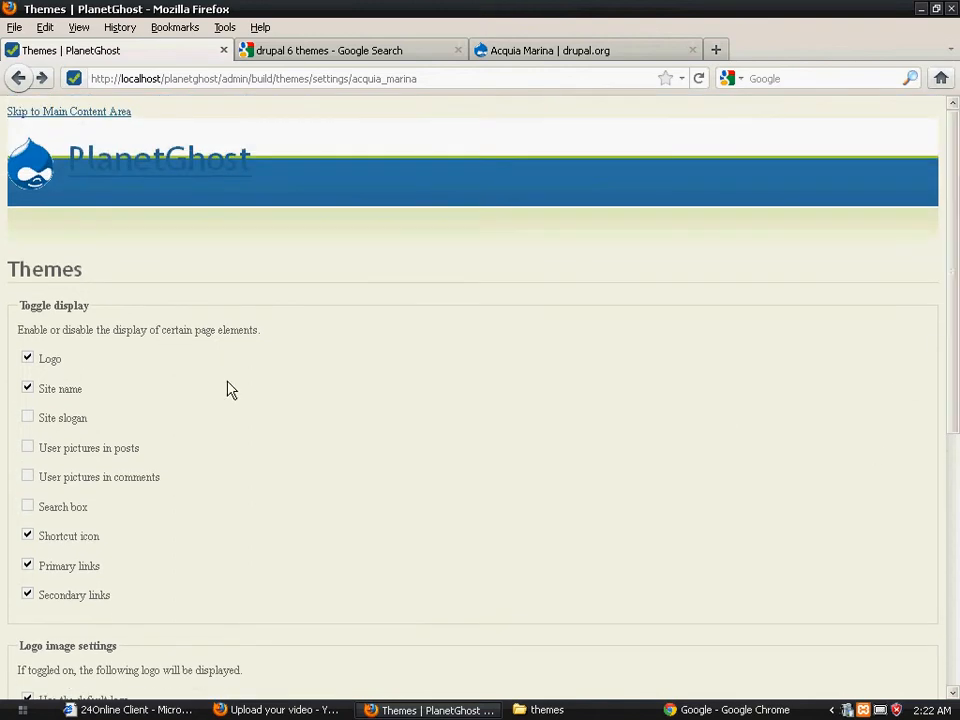
{"action": "mouse_move", "coordinate": [956, 339]}
{"action": "left_mouse_down"}
{"action": "mouse_move", "coordinate": [947, 484]}
{"action": "mouse_move", "coordinate": [957, 333]}
{"action": "left_mouse_up"}
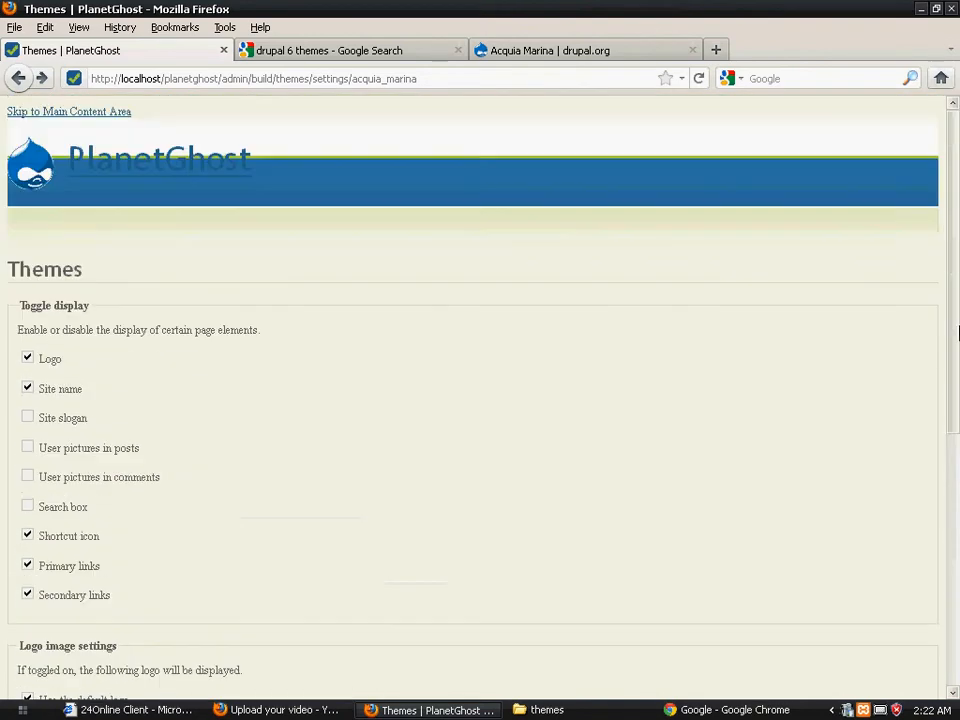
- Enable Bluemarine as the default theme in place of Acquia Marina, save the configuration, and open the site's home page
{"action": "left_click", "coordinate": [19, 78]}
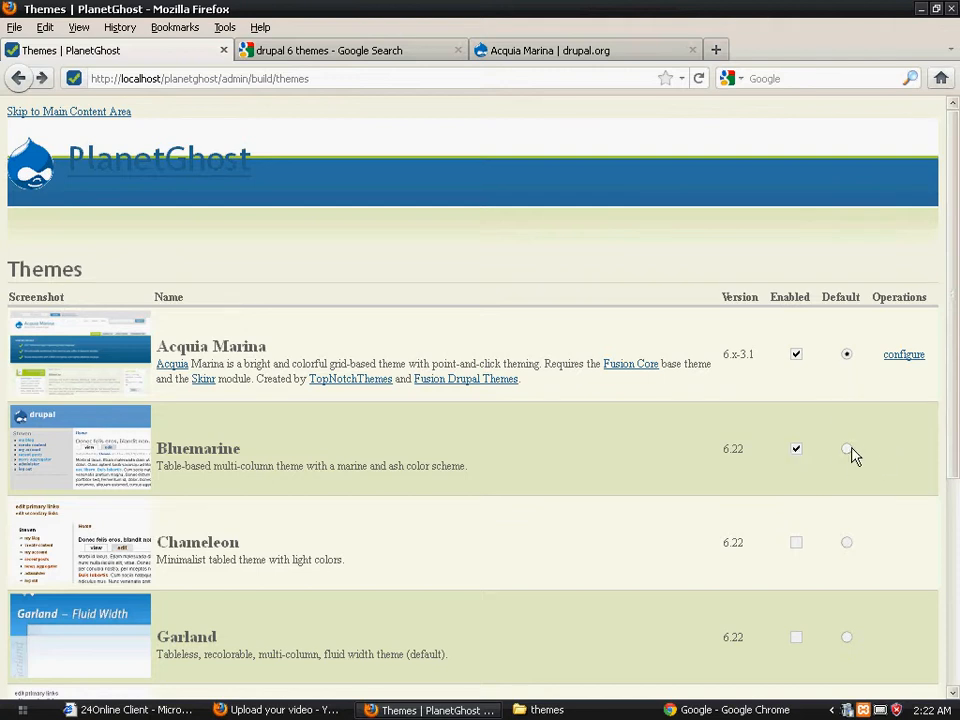
{"action": "left_click", "coordinate": [796, 356]}
{"action": "left_click_drag", "start_coordinate": [954, 386], "coordinate": [912, 712]}
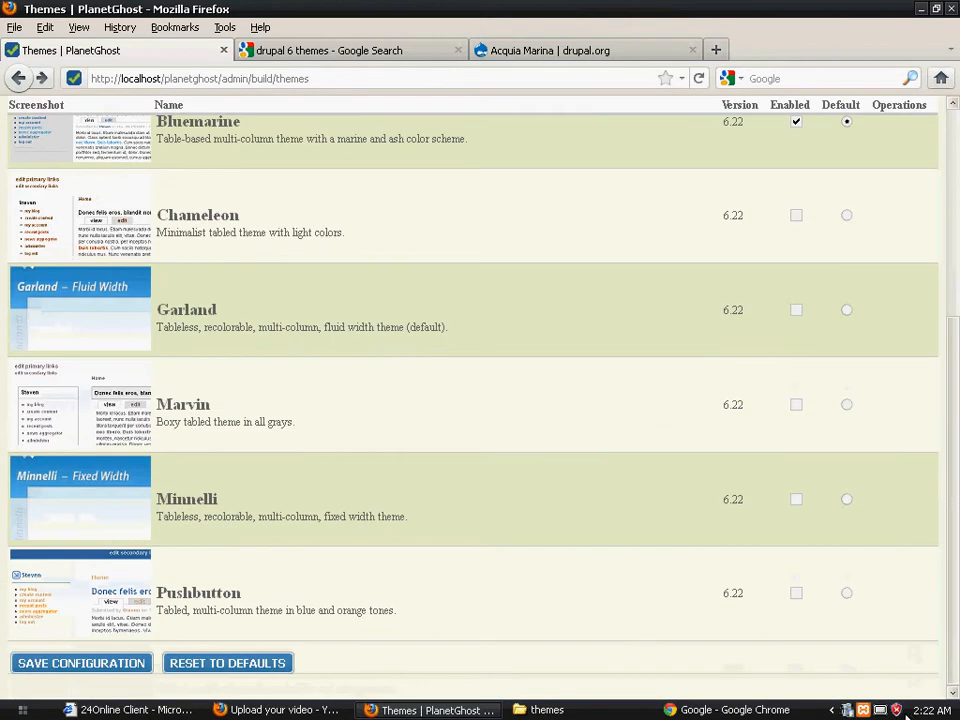
{"action": "left_click", "coordinate": [116, 665]}
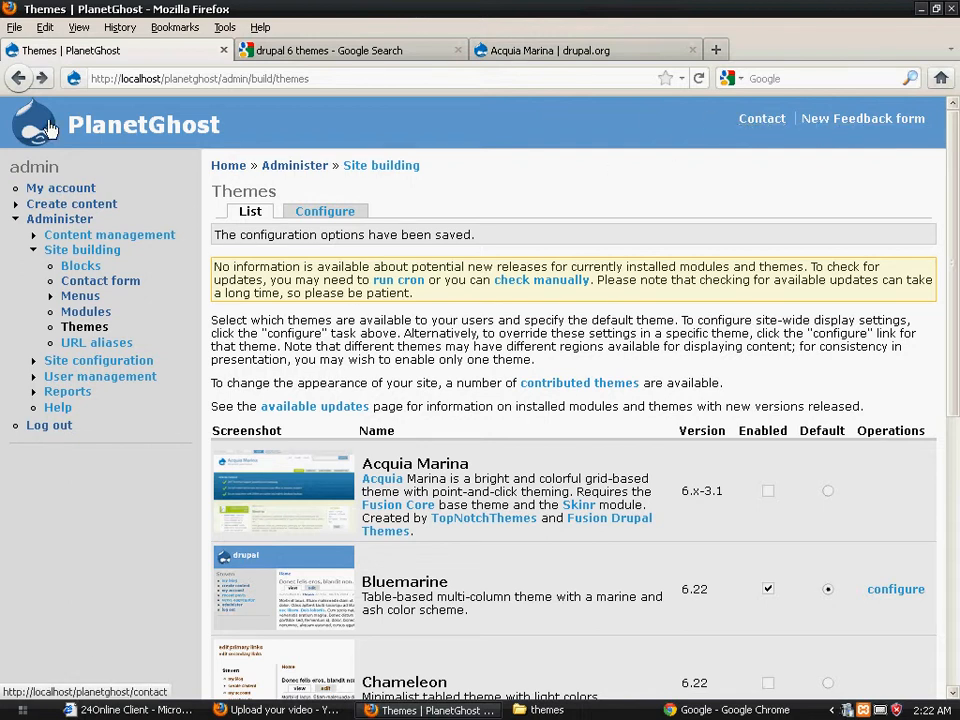
{"action": "left_click", "coordinate": [122, 136]}
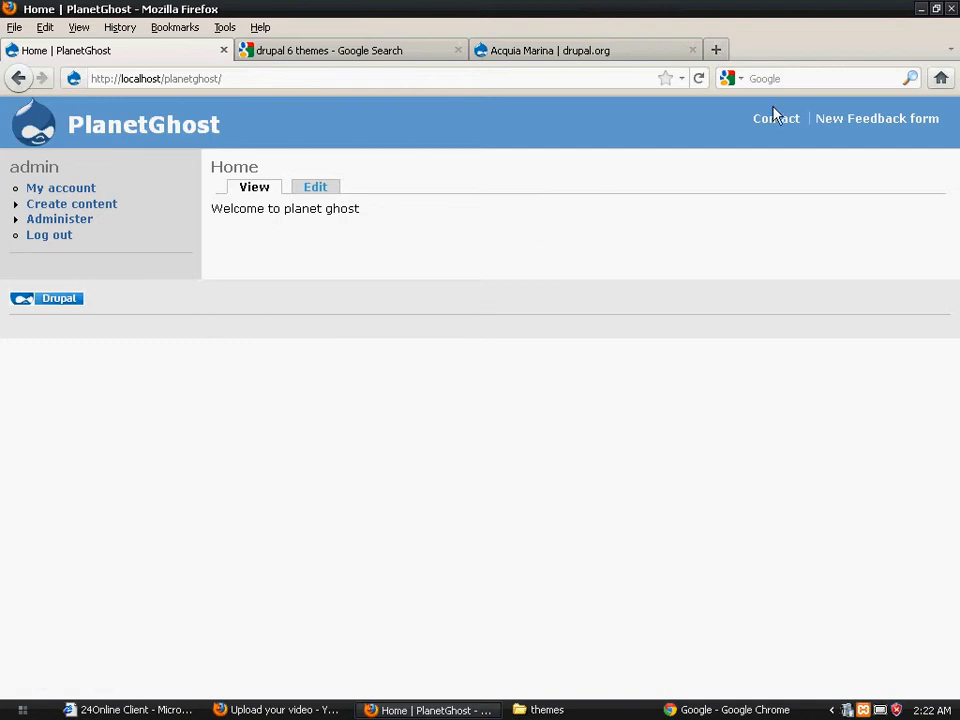
- Check the Contact and New Feedback form pages under the Bluemarine theme by switching between them, finishing on Contact
{"action": "left_click", "coordinate": [876, 127]}
{"action": "left_click", "coordinate": [776, 127]}
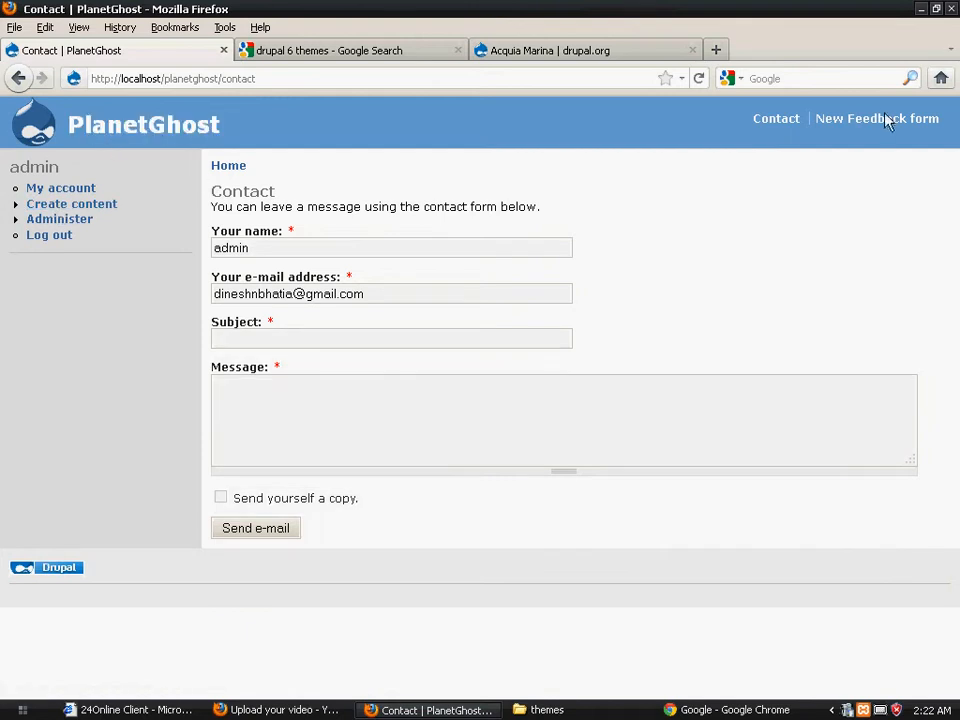
{"action": "left_click", "coordinate": [823, 124]}
{"action": "left_click", "coordinate": [767, 127]}
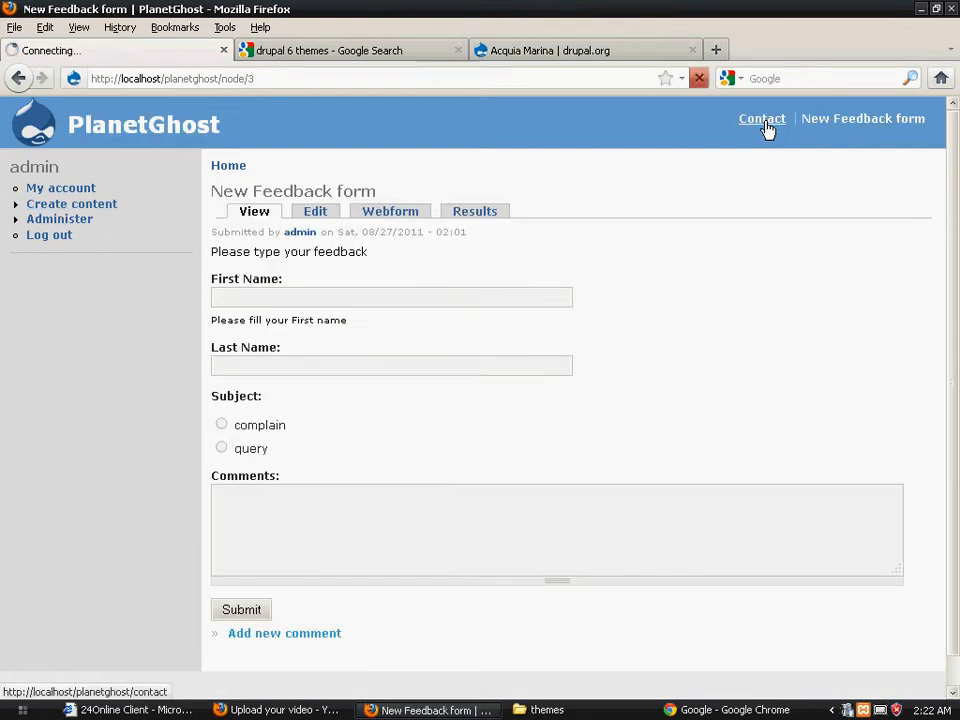
{"action": "left_click", "coordinate": [864, 120]}
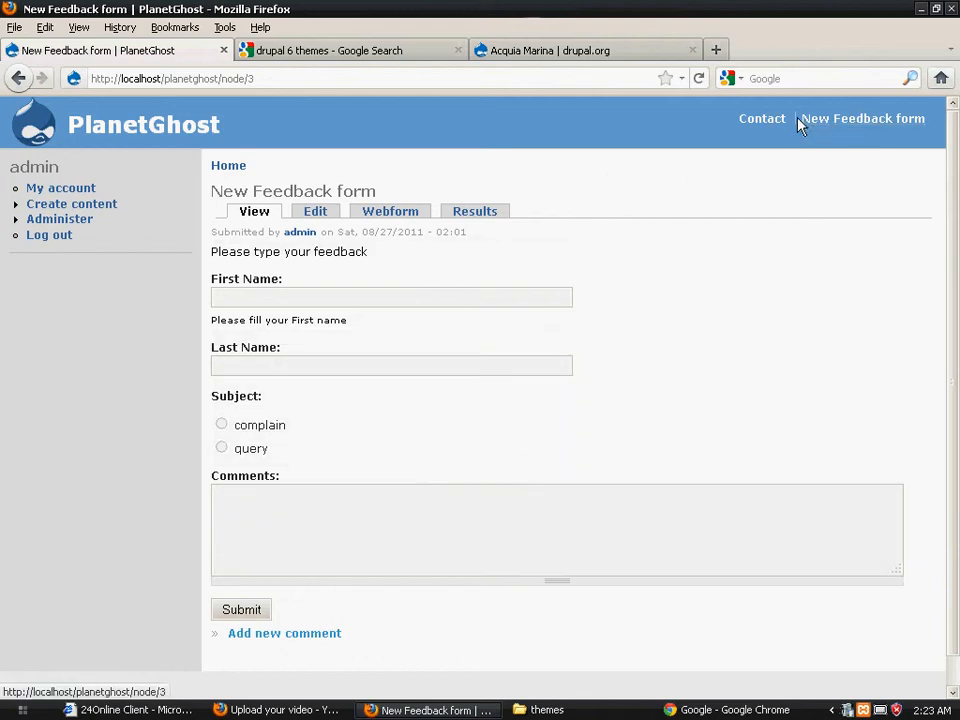
{"action": "left_click", "coordinate": [769, 123]}
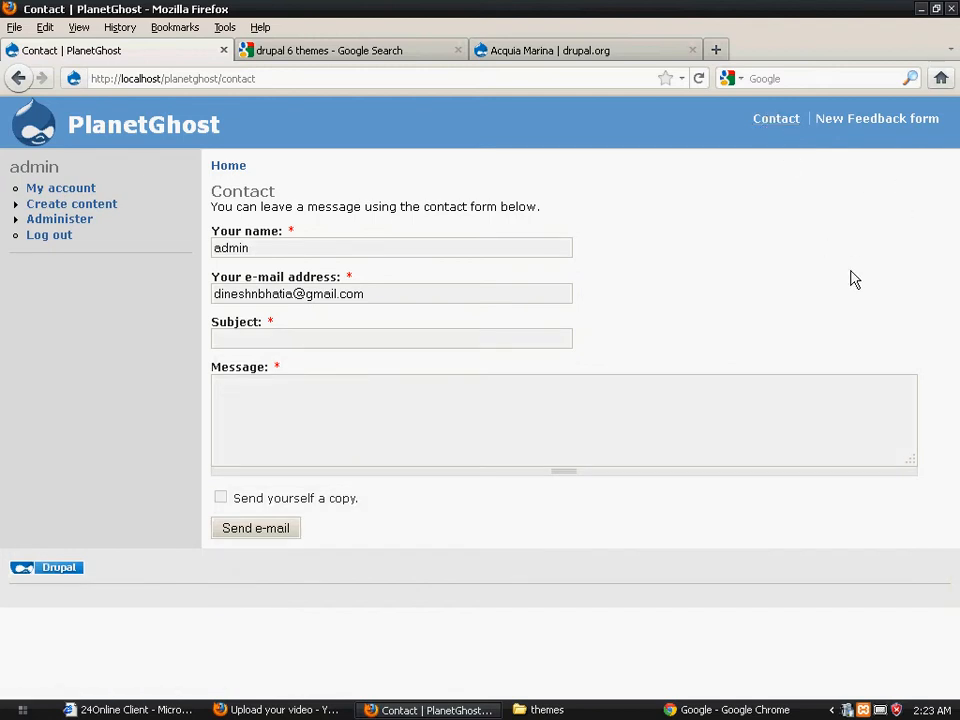
- Go back from the Acquia Marina project page to drupal.org's Themes listing and browse the other available themes down to Sky
{"action": "left_click", "coordinate": [388, 52]}
{"action": "left_click", "coordinate": [537, 52]}
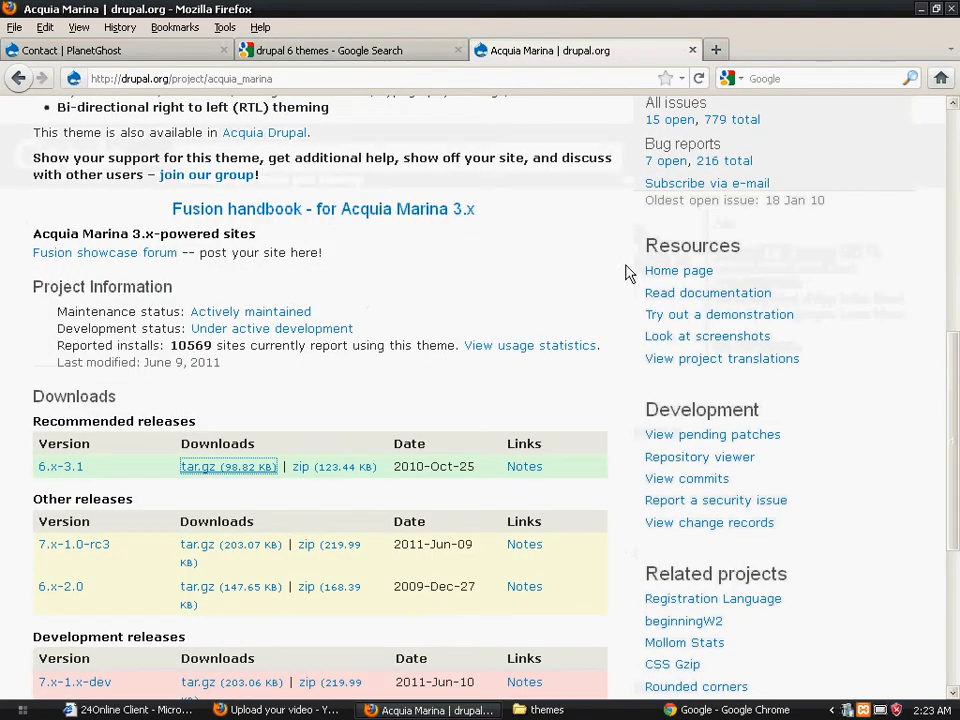
{"action": "left_click", "coordinate": [18, 79]}
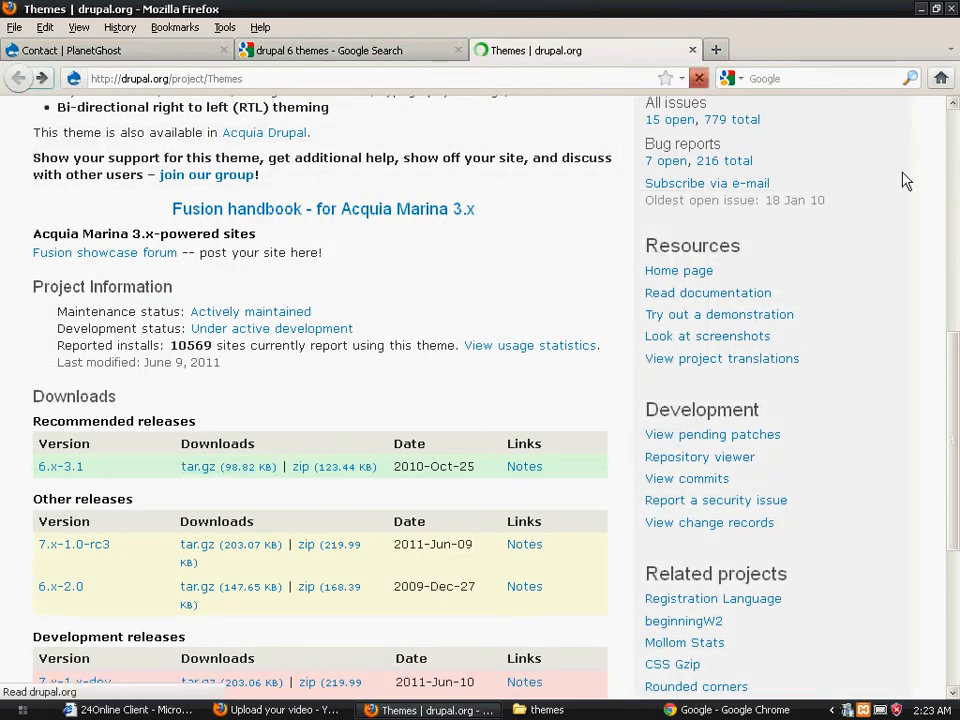
{"action": "left_click", "coordinate": [955, 386]}
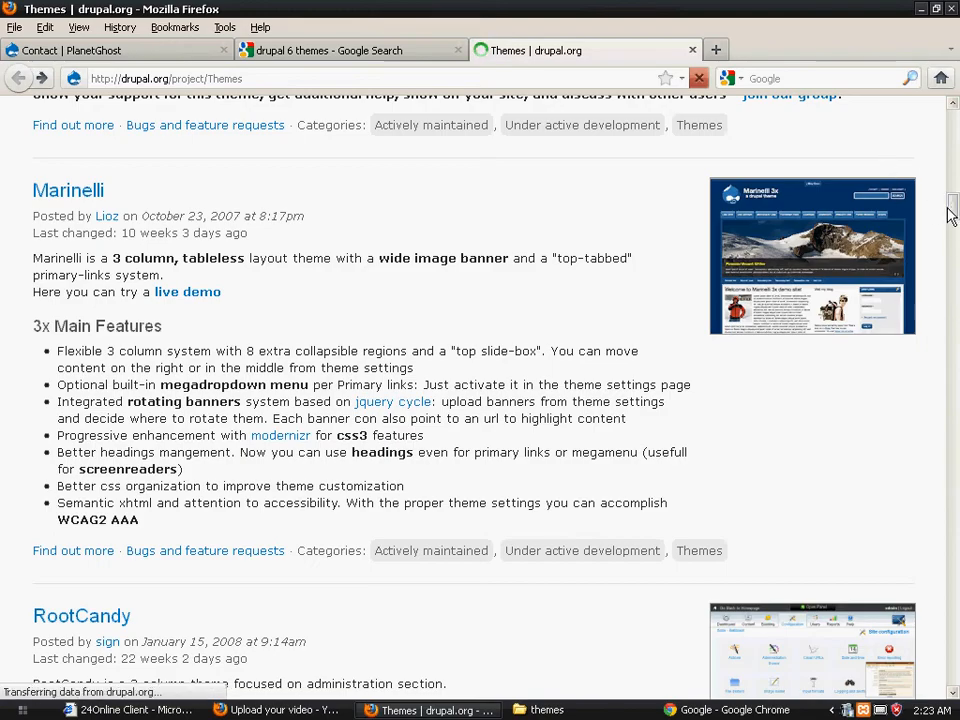
{"action": "left_click_drag", "start_coordinate": [951, 208], "coordinate": [949, 455]}
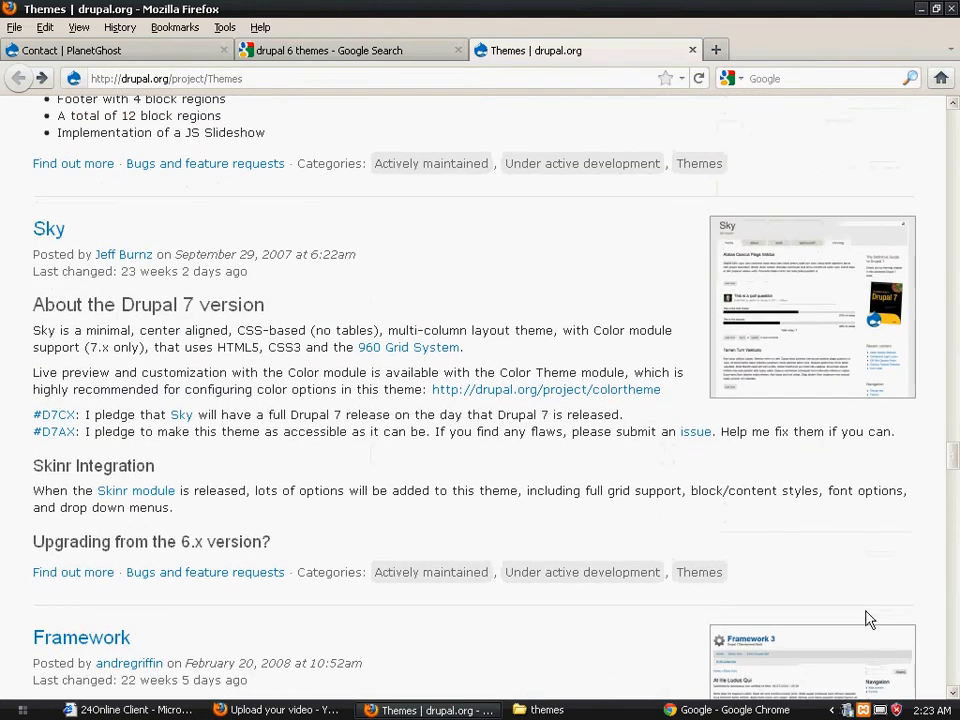
{"action": "right_click", "coordinate": [846, 710]}
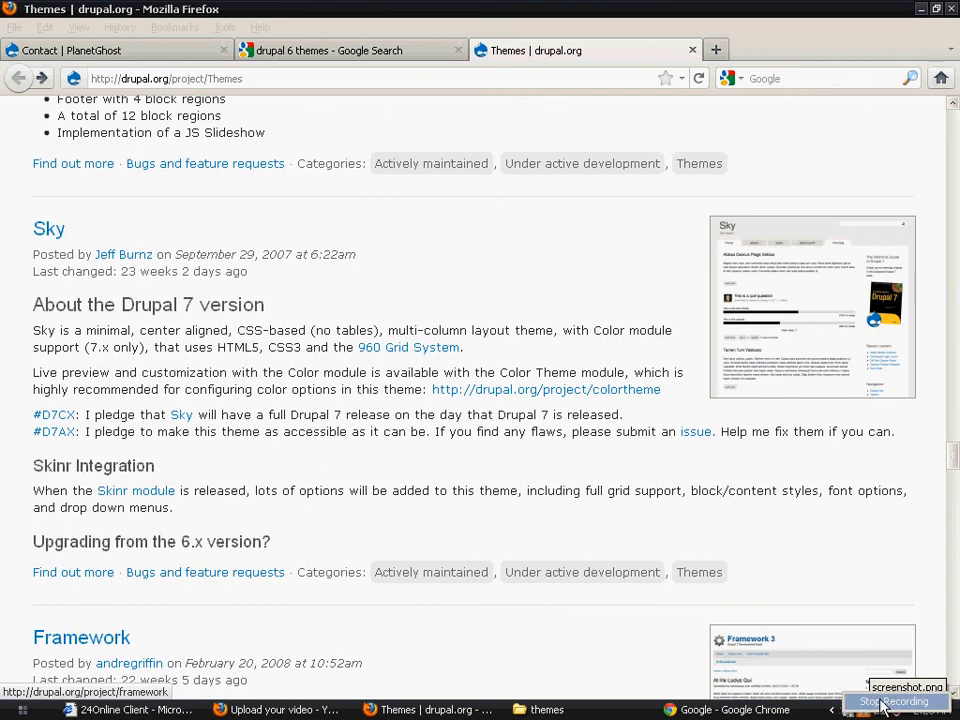